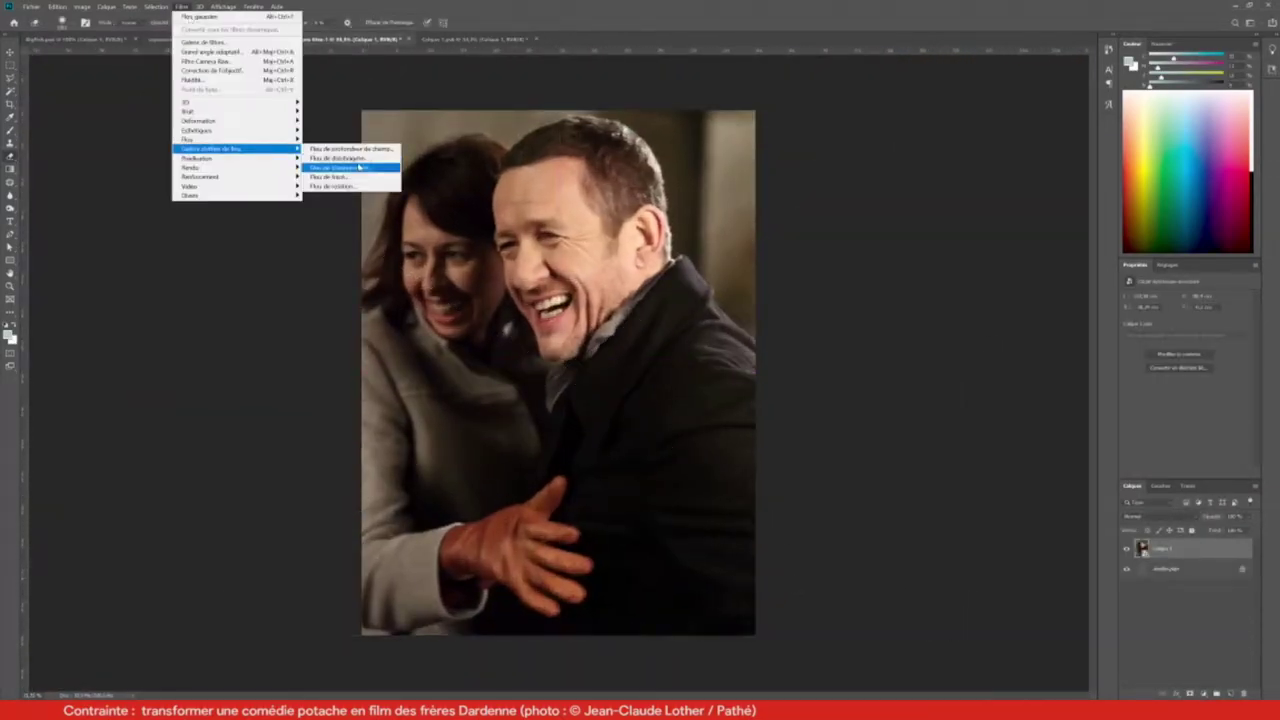
Apply a field blur to the background, pinning both laughing faces at 0 px blur
click(359, 167)
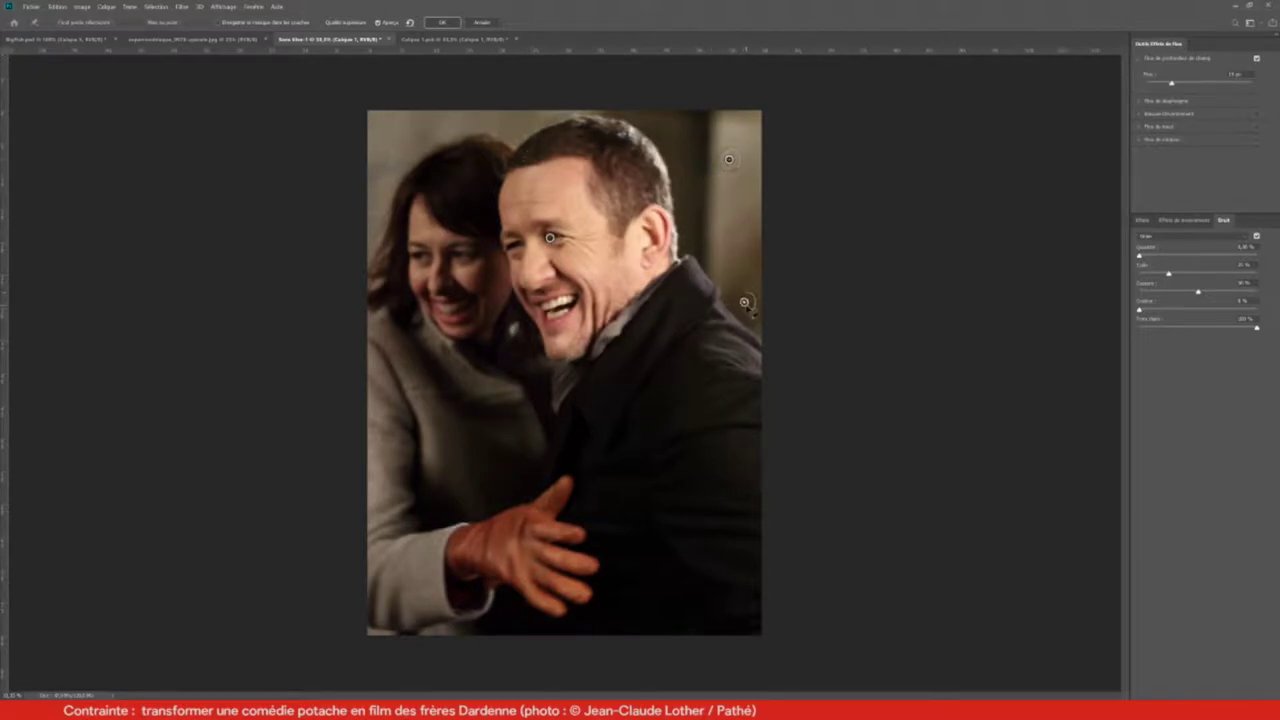
click(441, 255)
click(394, 142)
click(432, 23)
scroll(535, 289, up, 1)
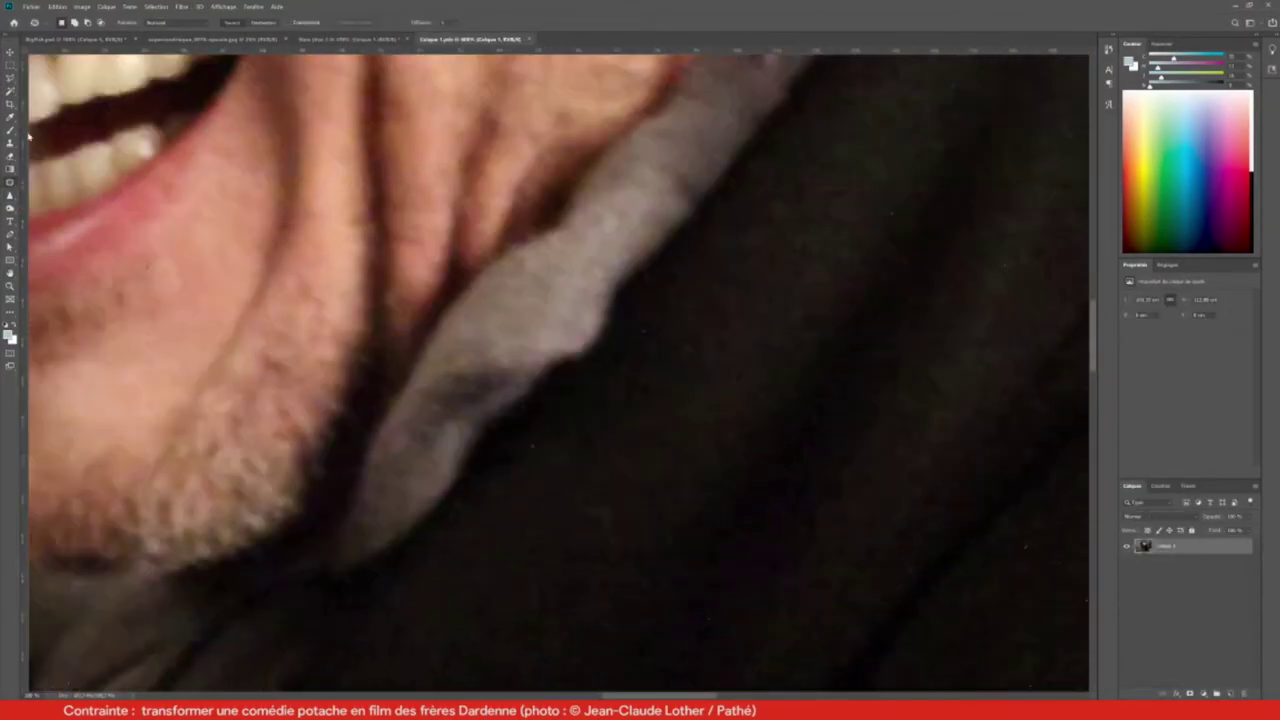
Choose the Spot Healing Brush from the healing tool group
right_click(15, 179)
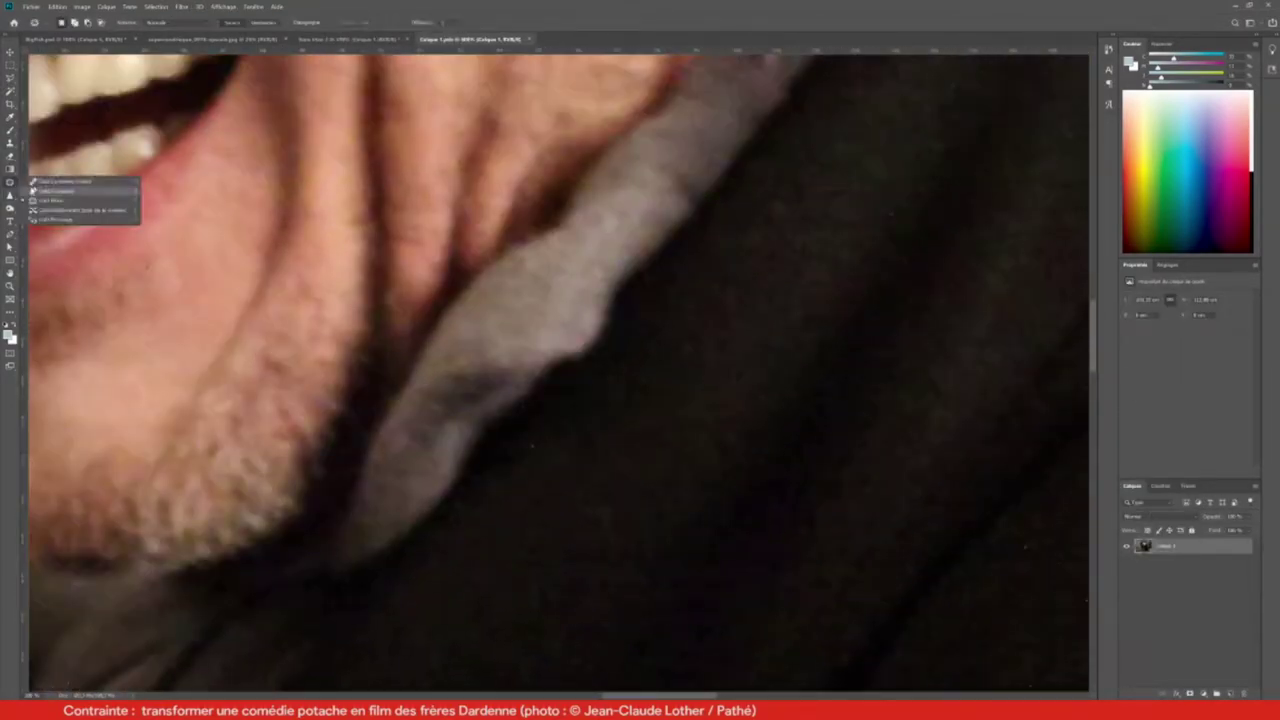
click(62, 181)
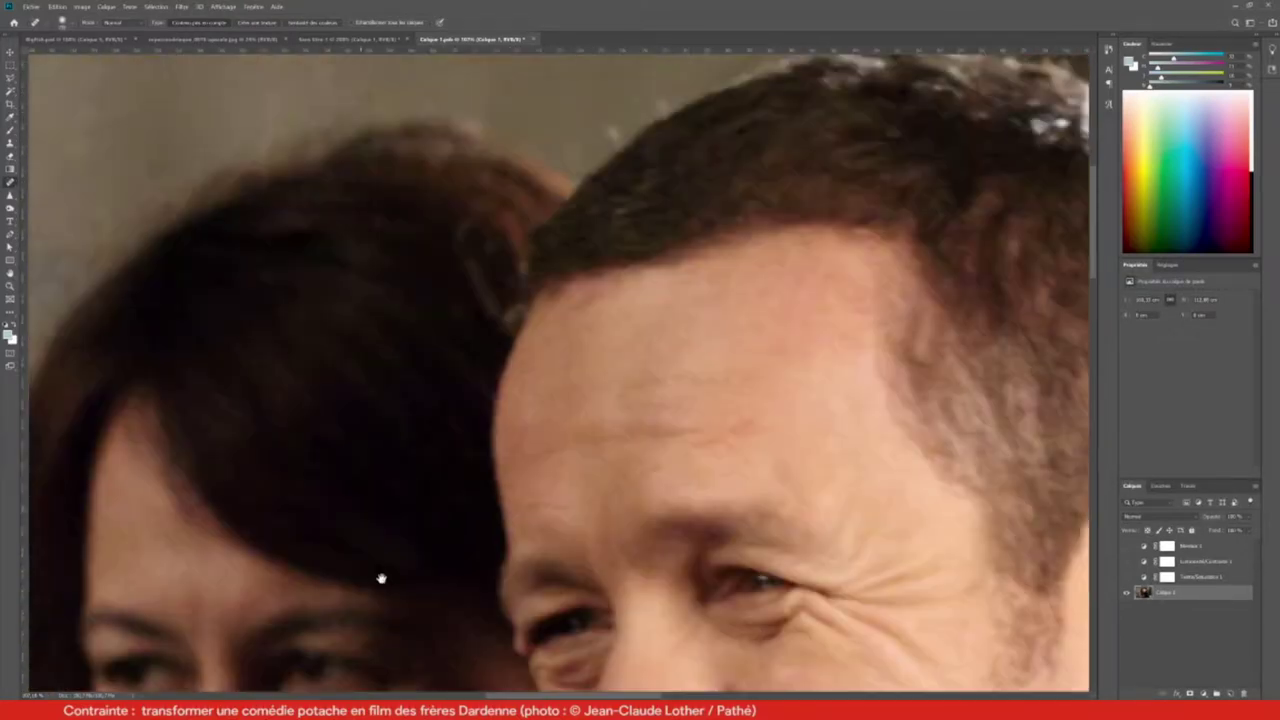
scroll(466, 251, up, 5)
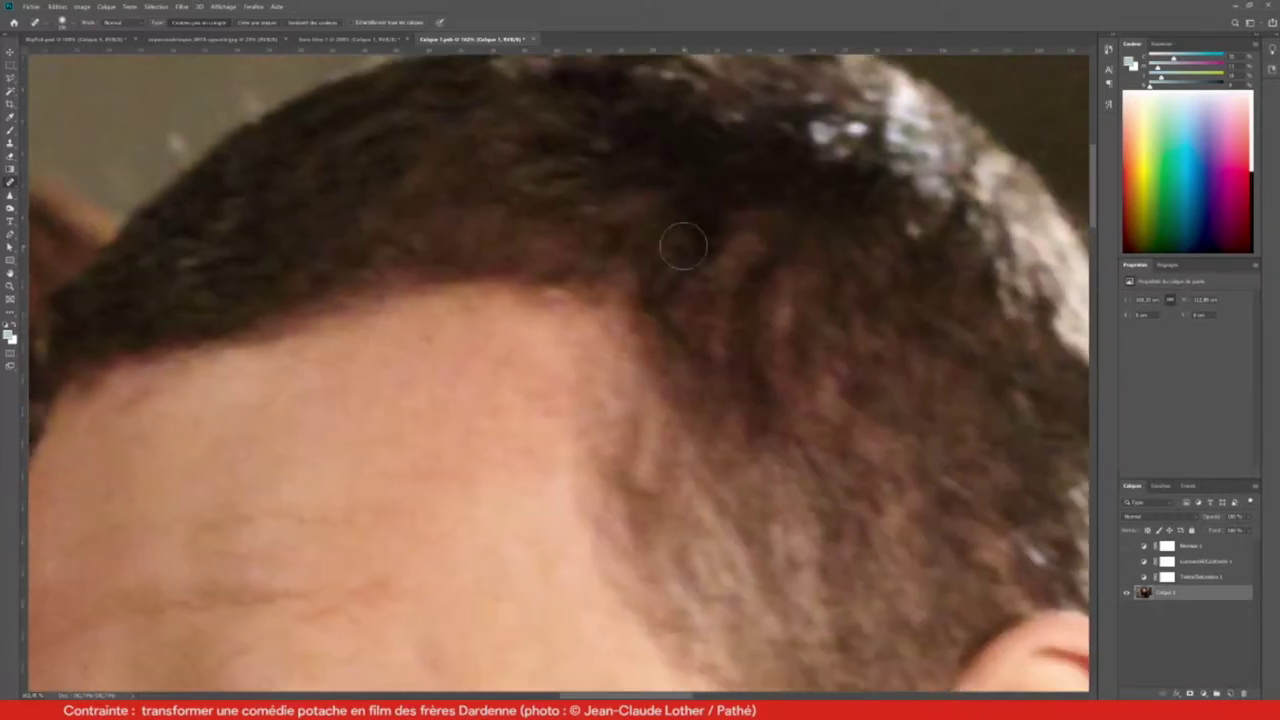
scroll(680, 246, down, 5)
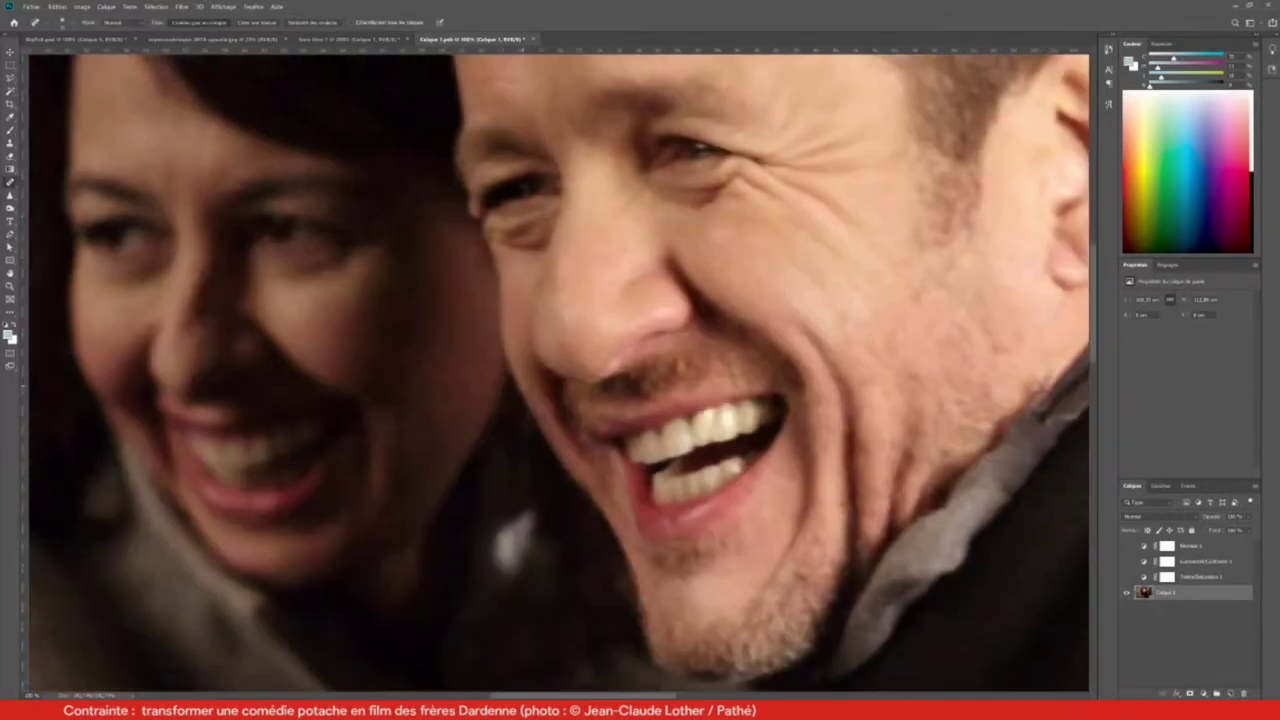
scroll(549, 439, up, 2)
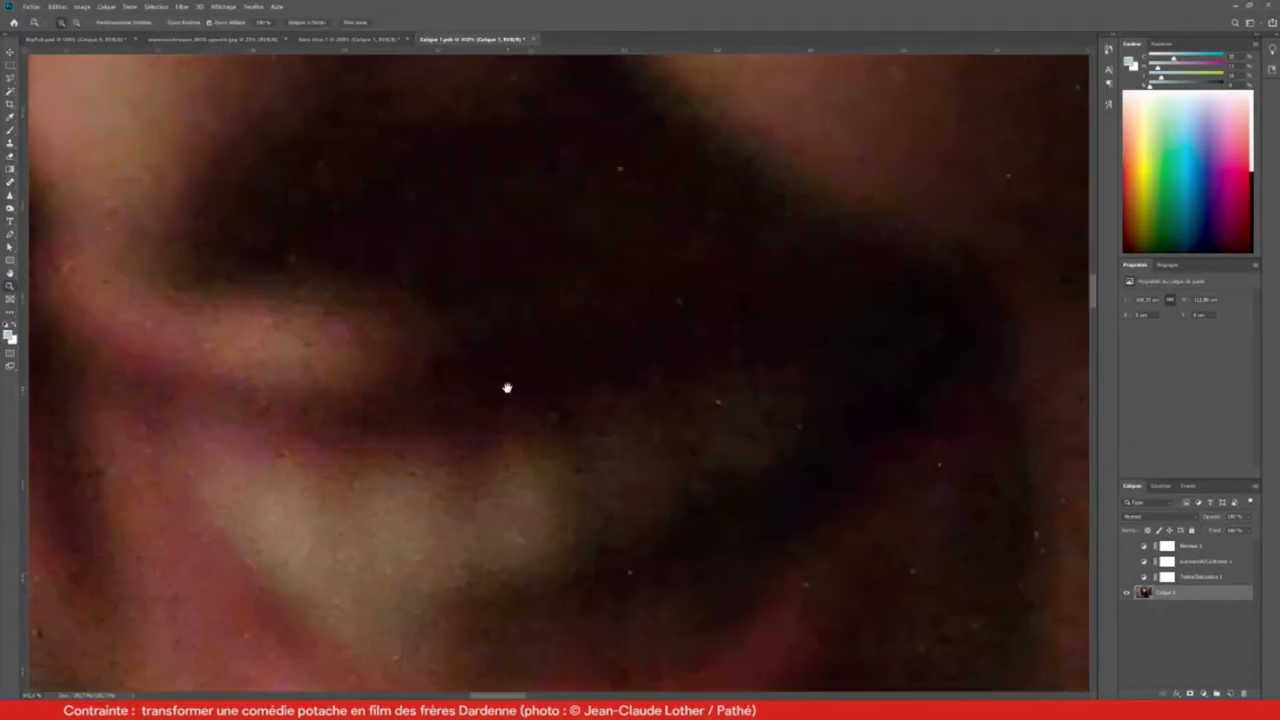
scroll(600, 371, up, 2)
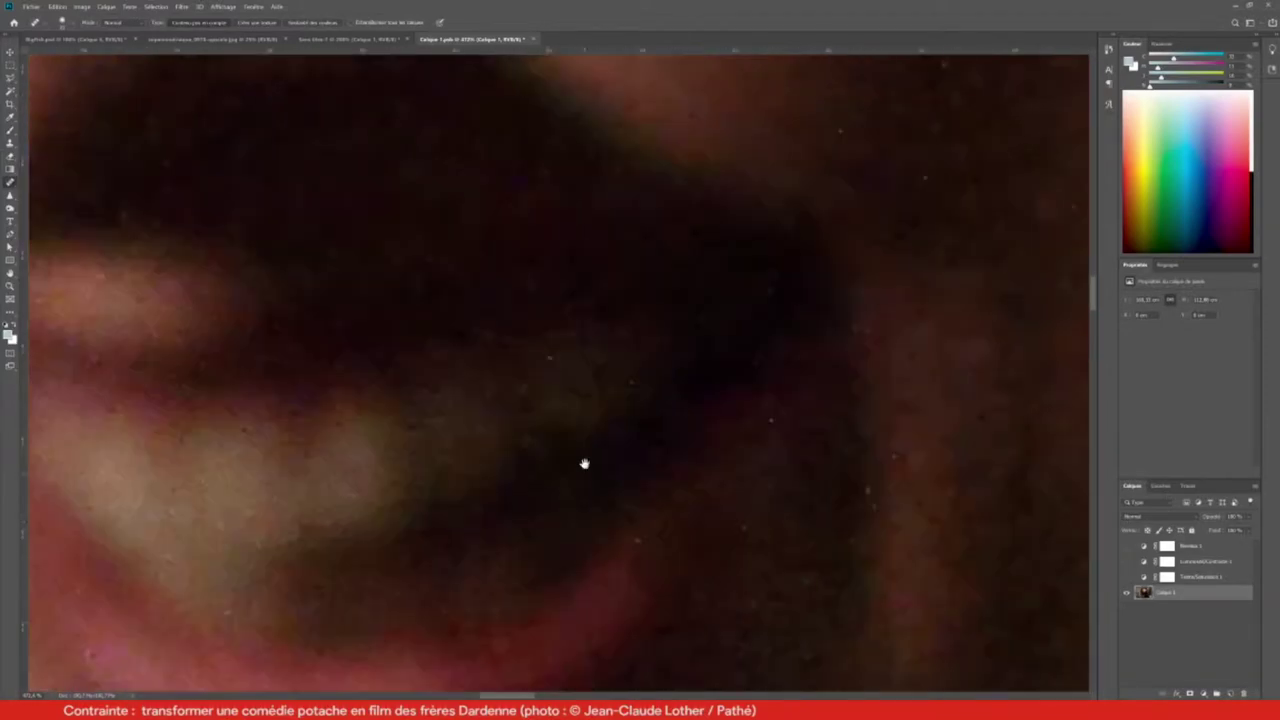
scroll(760, 480, down, 3)
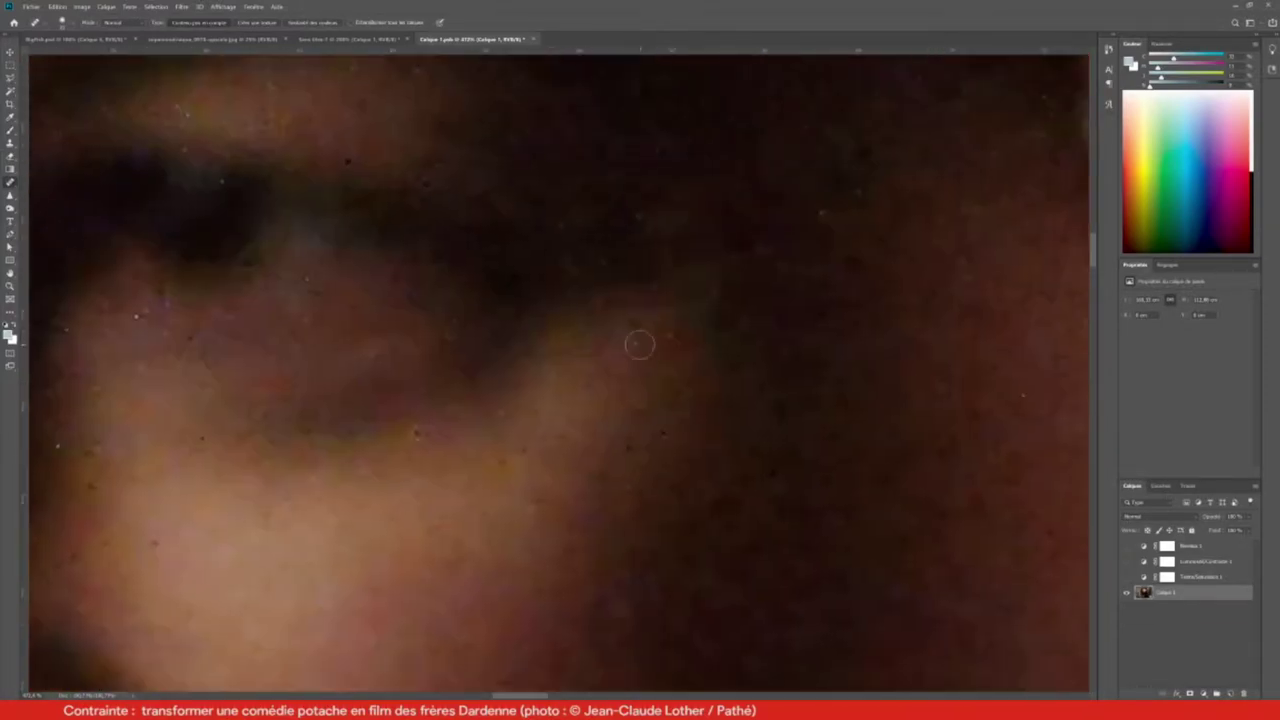
scroll(562, 343, up, 3)
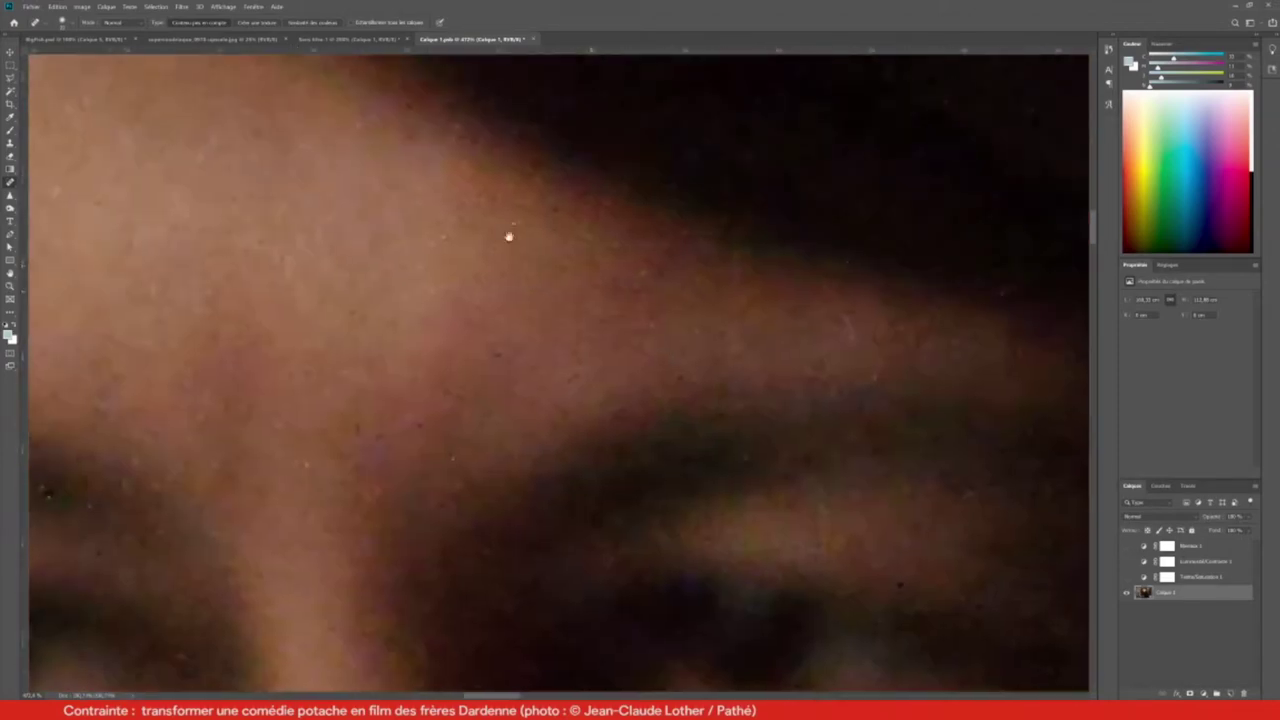
scroll(541, 252, up, 5)
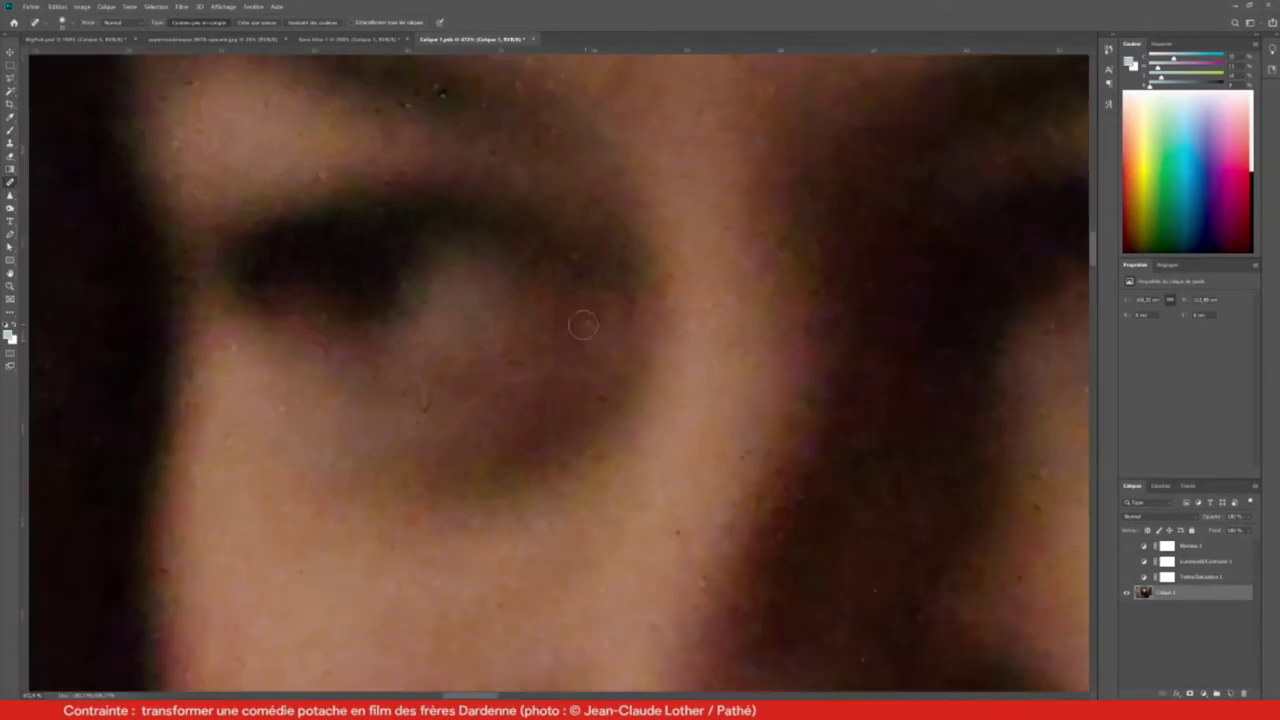
scroll(583, 325, left, 3)
scroll(462, 426, down, 3)
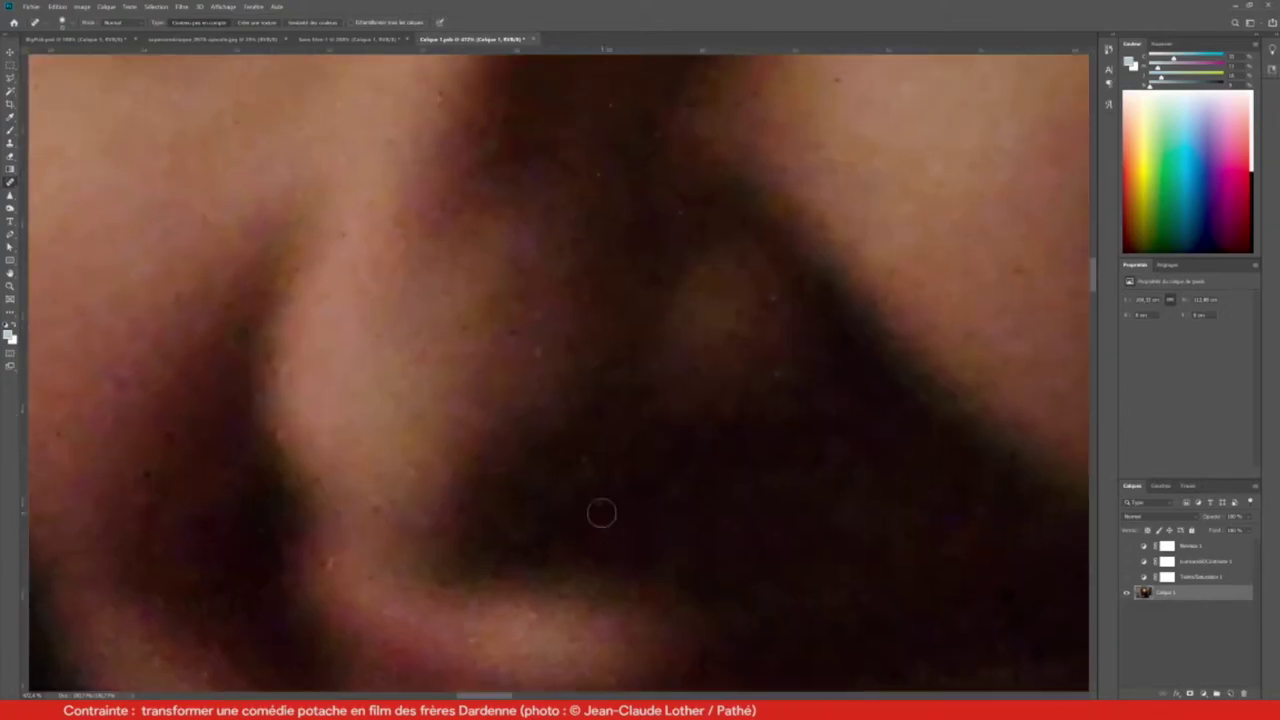
scroll(581, 393, down, 5)
scroll(623, 443, up, 4)
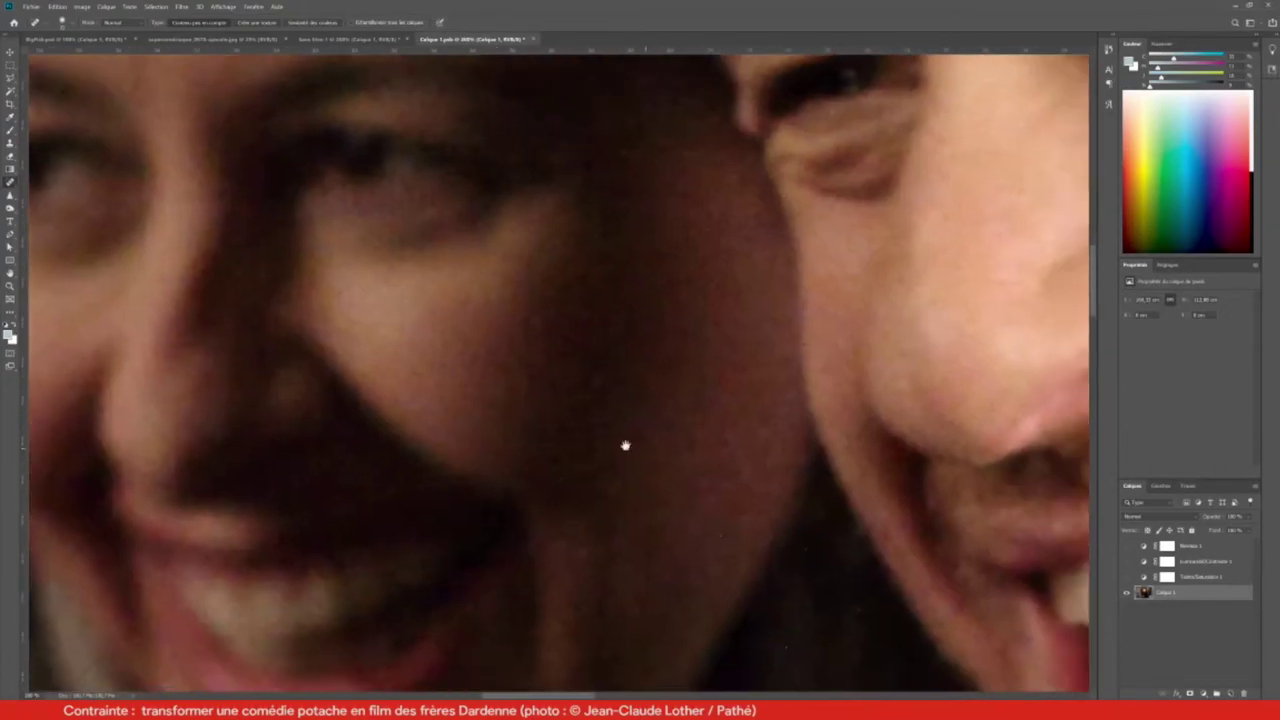
scroll(500, 300, up, 2)
scroll(483, 255, down, 2)
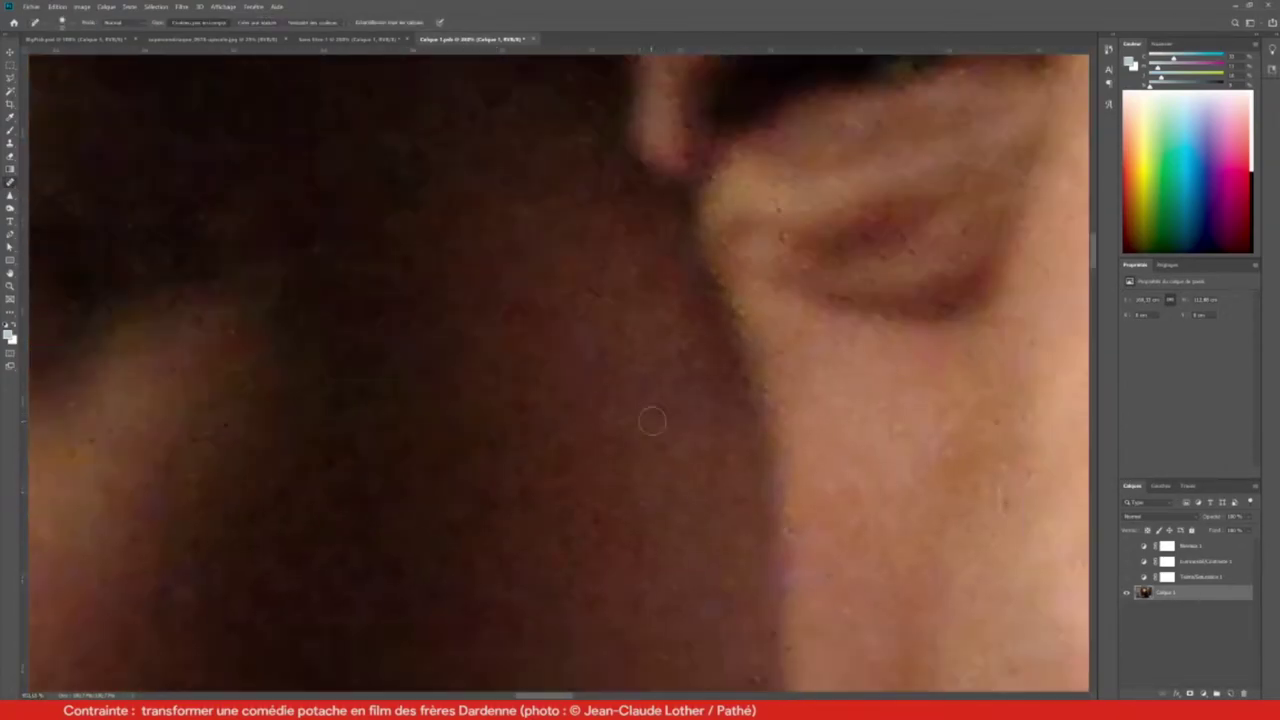
scroll(491, 467, down, 3)
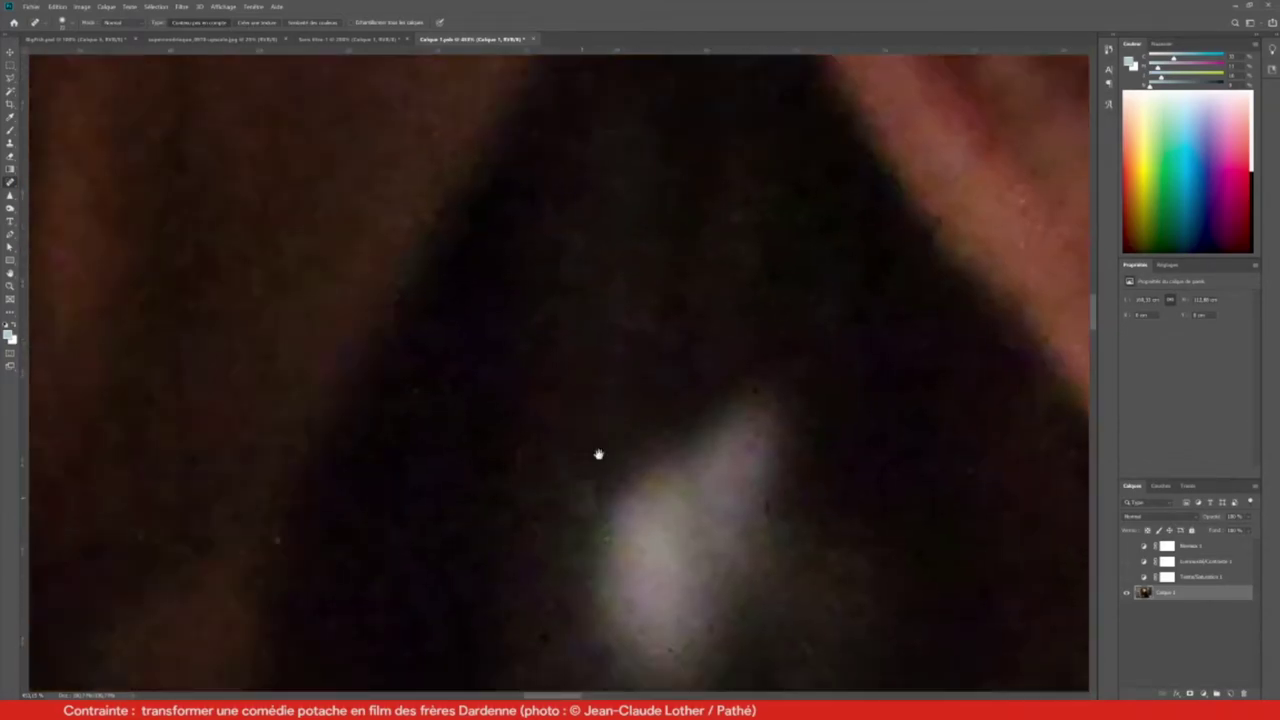
Pan the close-up view and return to the Spot Healing Brush
drag(598, 455, 688, 225)
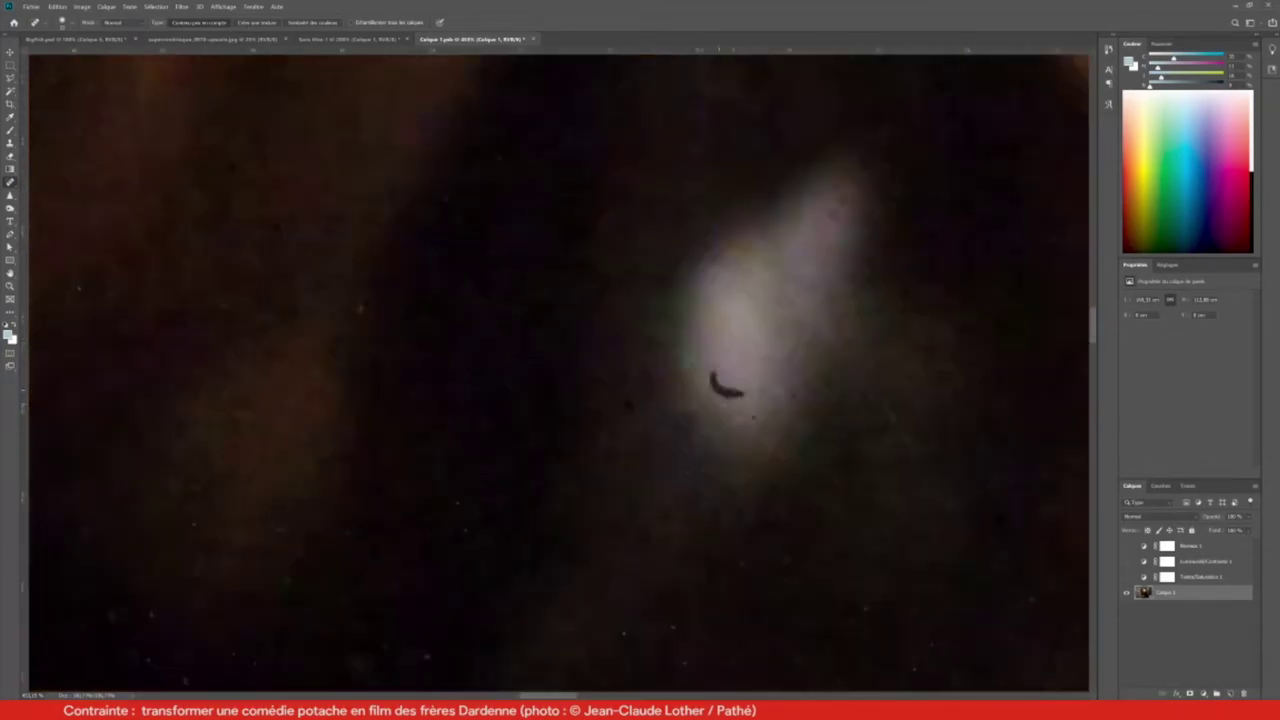
key(s)
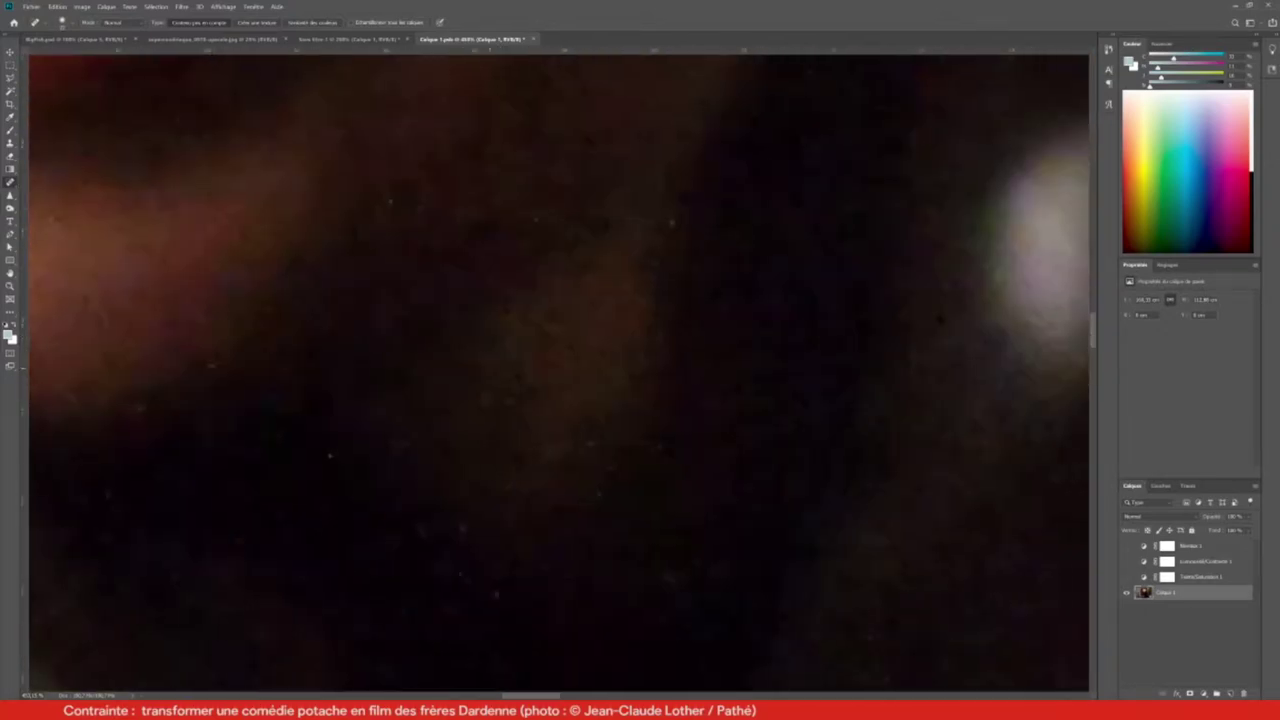
scroll(491, 554, down, 3)
scroll(519, 497, up, 3)
key(j)
Zoom in and out over the coat fabric to check the grain
scroll(577, 349, down, 3)
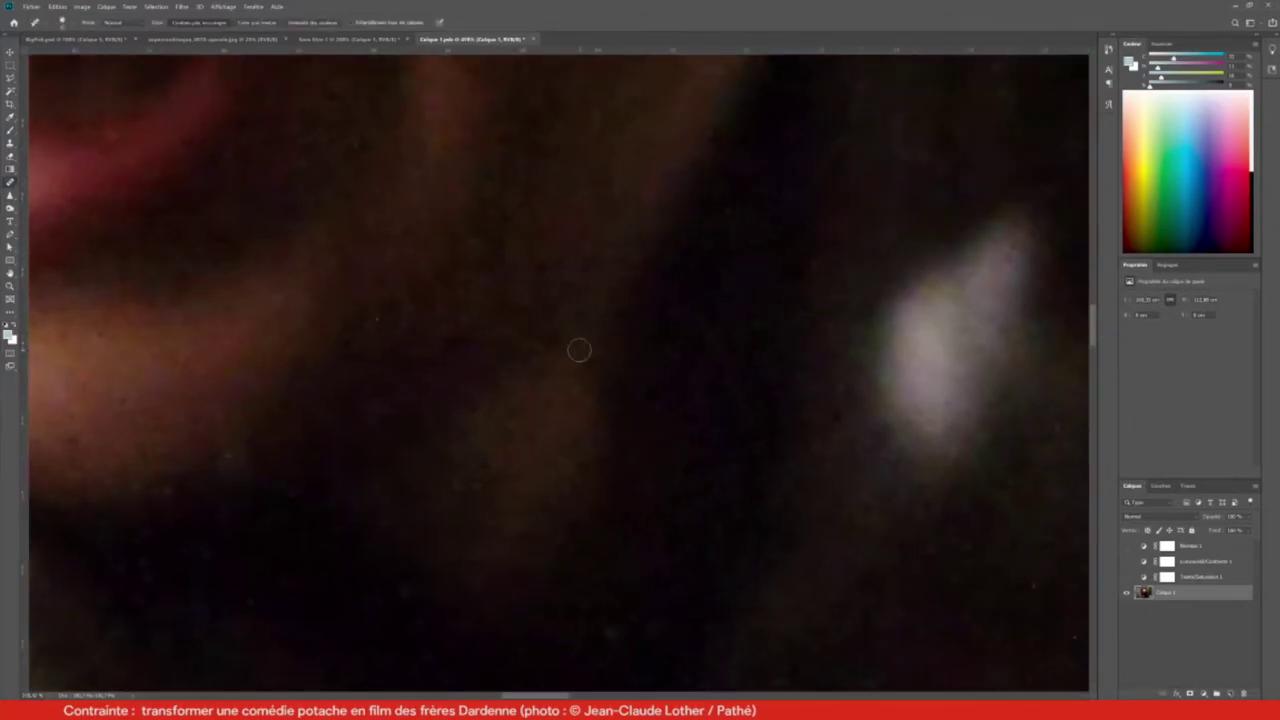
scroll(631, 469, down, 3)
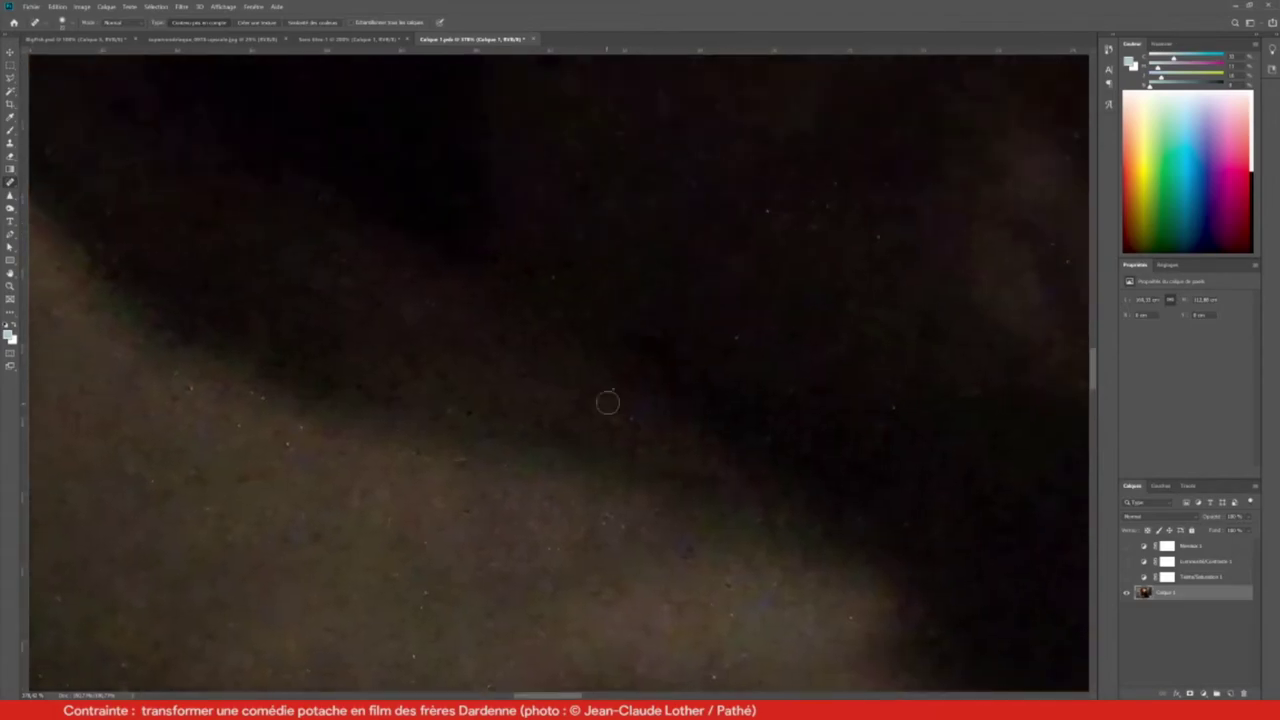
scroll(734, 417, down, 5)
scroll(414, 394, up, 5)
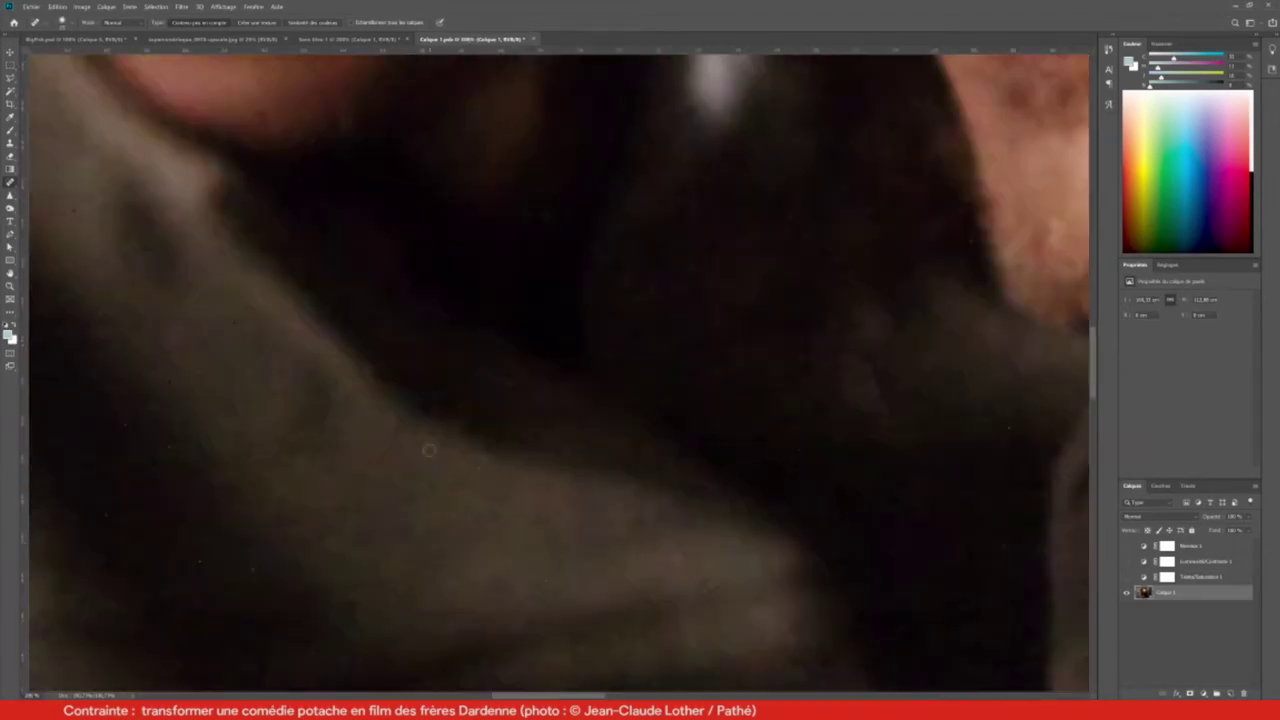
scroll(586, 380, up, 3)
scroll(523, 357, up, 3)
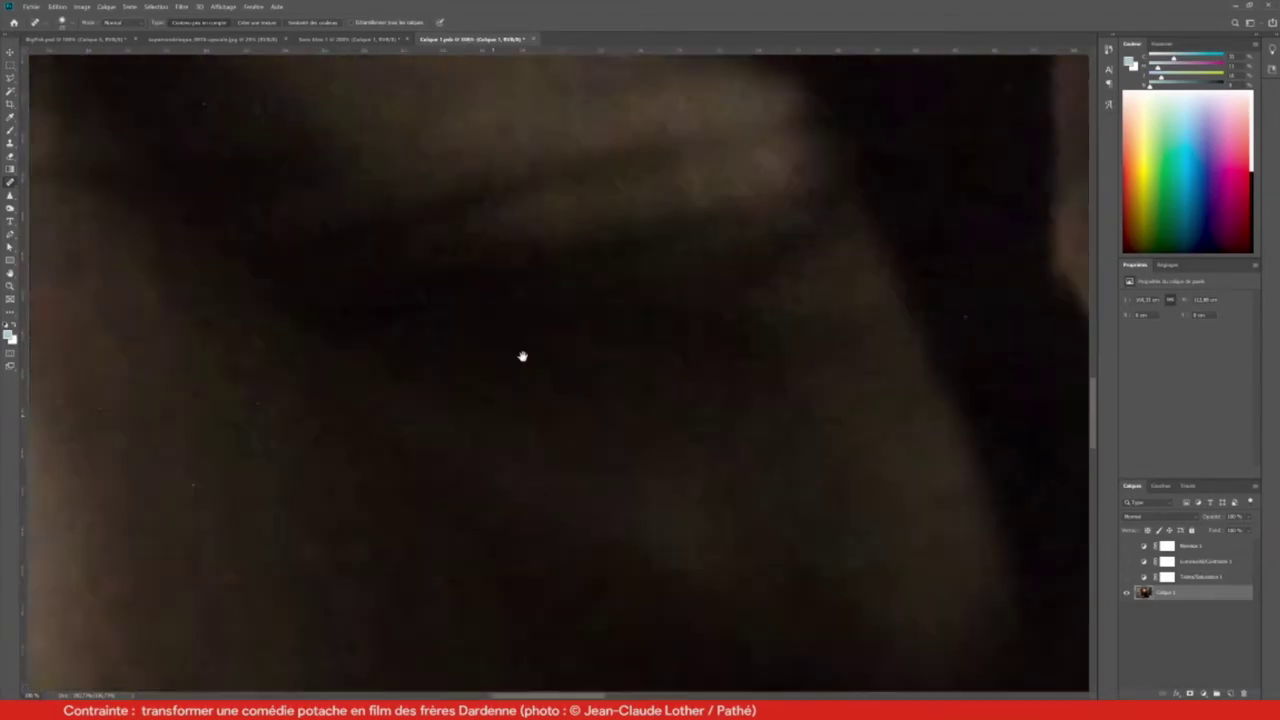
scroll(469, 443, down, 5)
scroll(371, 320, up, 2)
scroll(266, 466, up, 1)
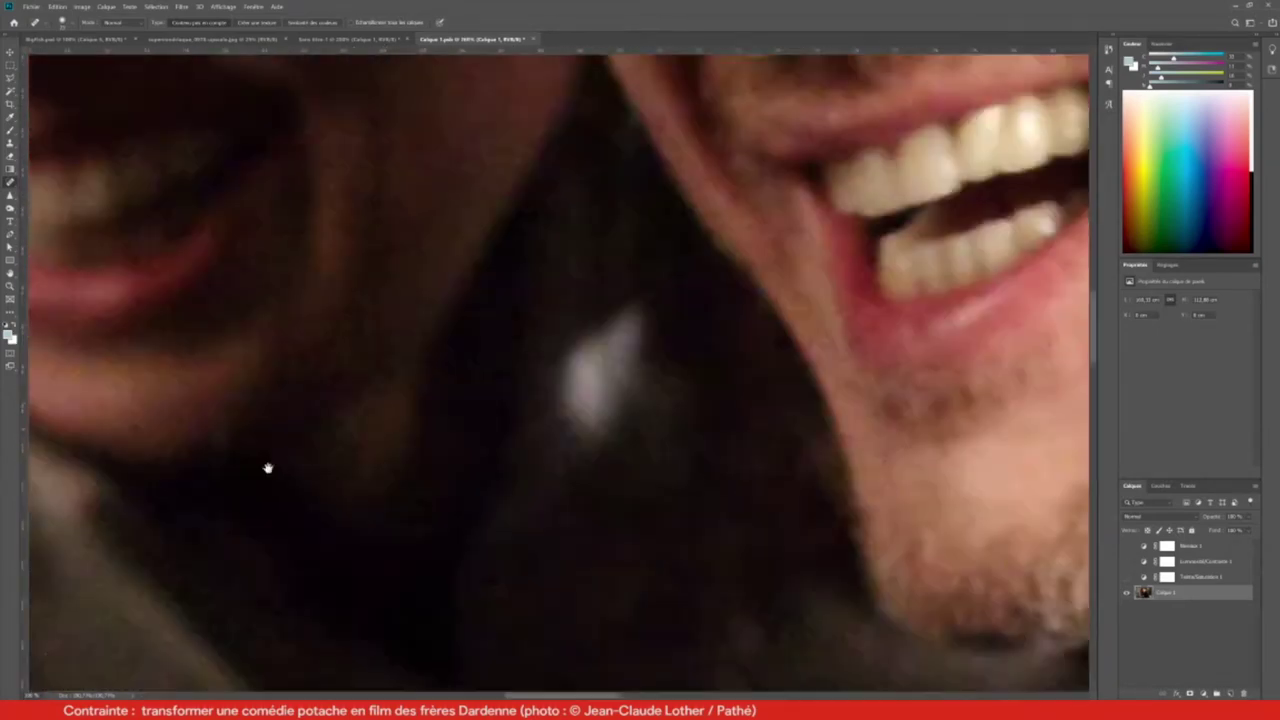
scroll(448, 461, up, 2)
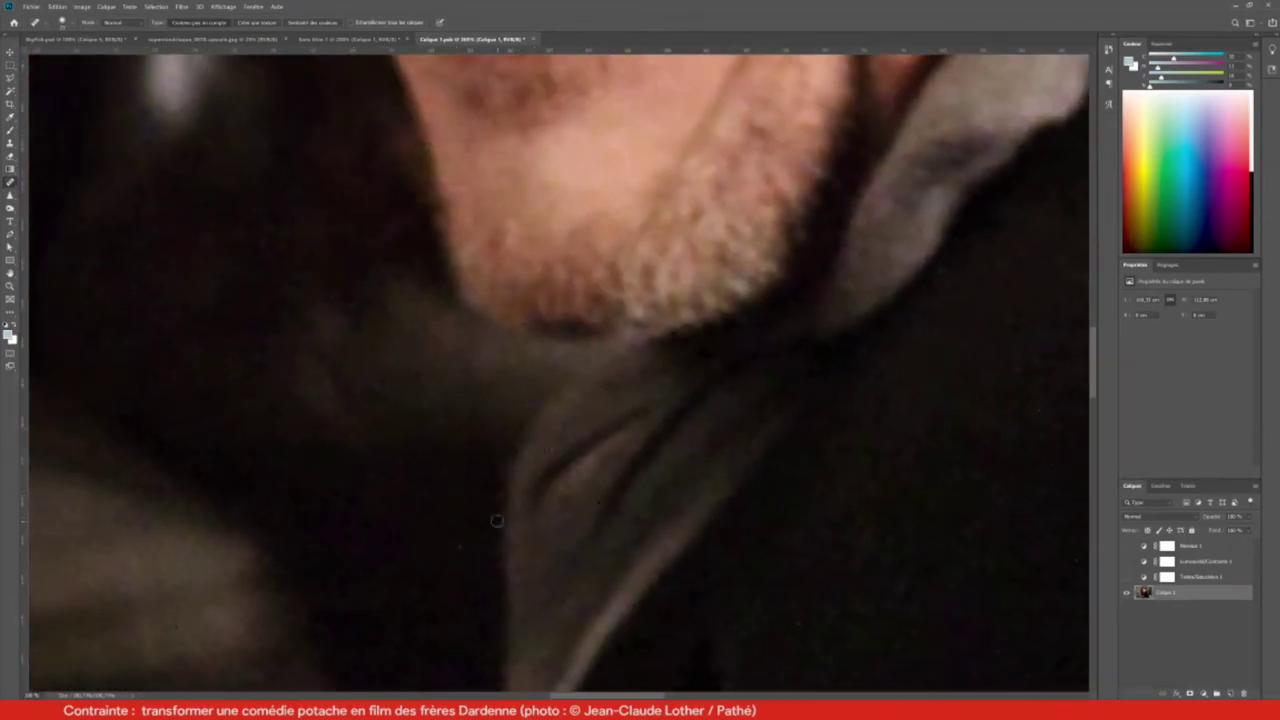
scroll(469, 526, down, 1)
scroll(491, 414, up, 2)
scroll(540, 420, down, 1)
scroll(599, 422, up, 2)
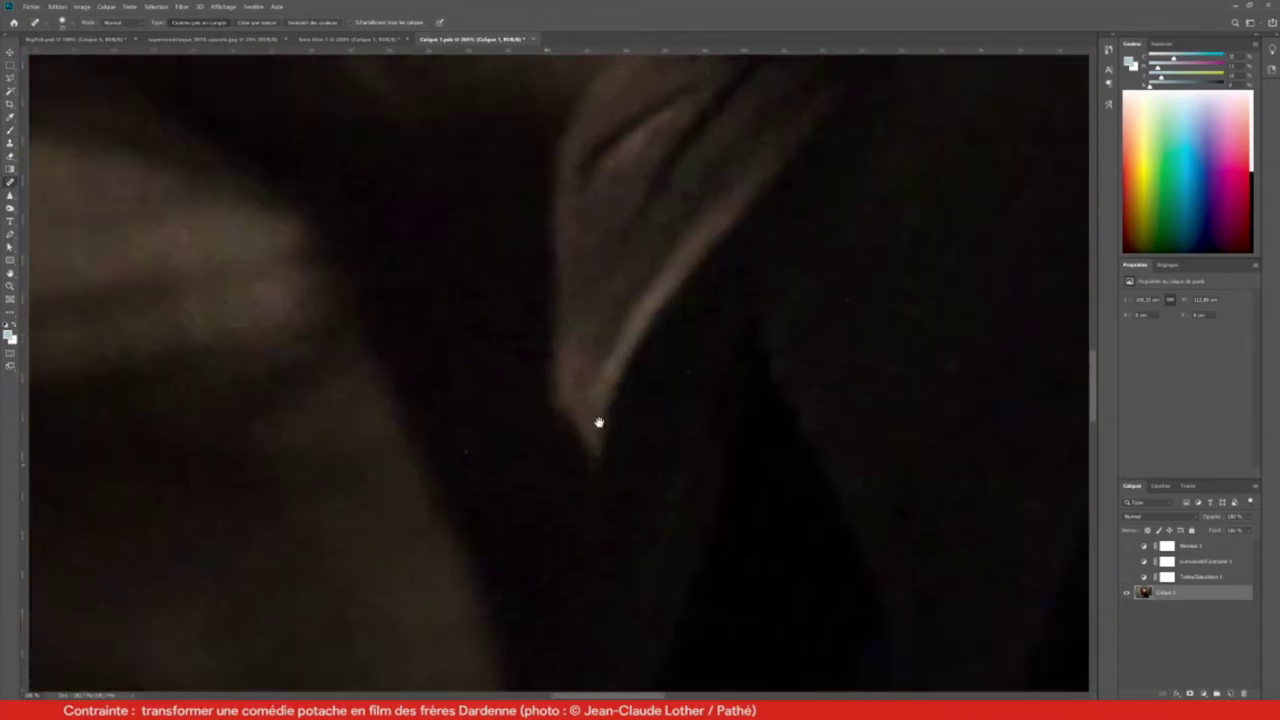
scroll(599, 422, up, 2)
scroll(663, 314, down, 1)
scroll(720, 394, up, 1)
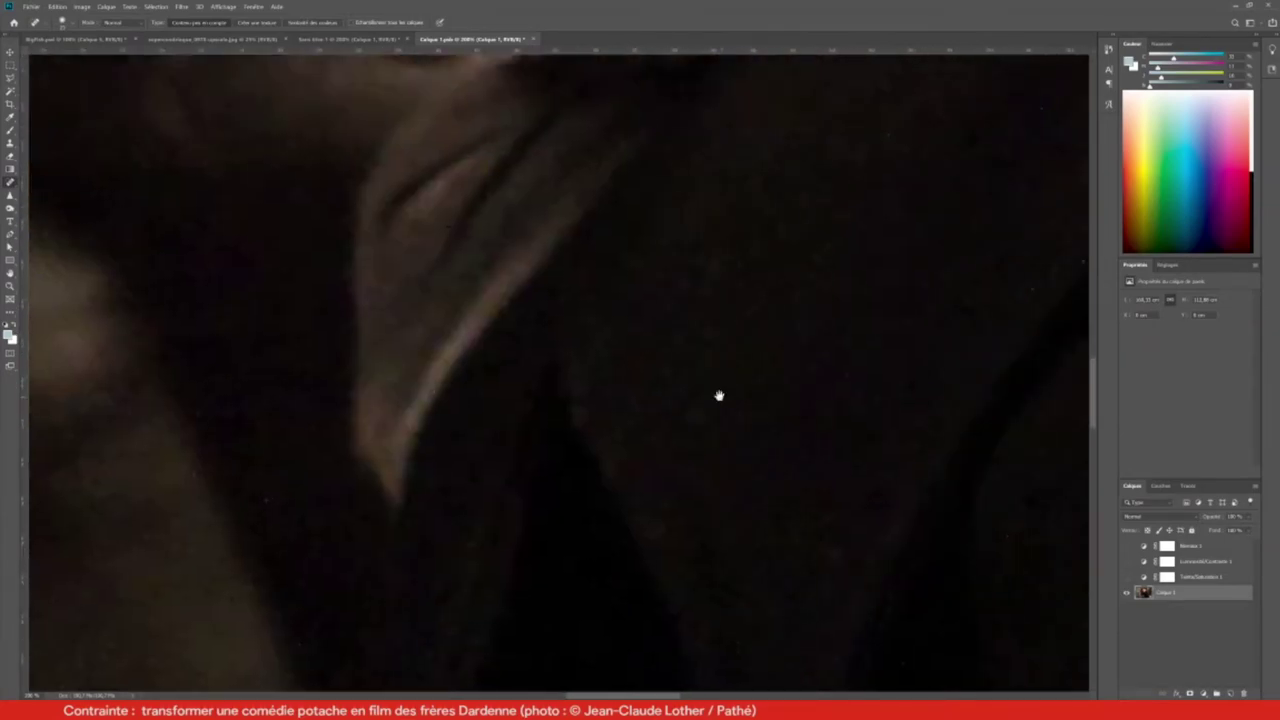
scroll(660, 391, up, 2)
scroll(593, 416, up, 1)
scroll(593, 416, down, 1)
scroll(654, 526, up, 1)
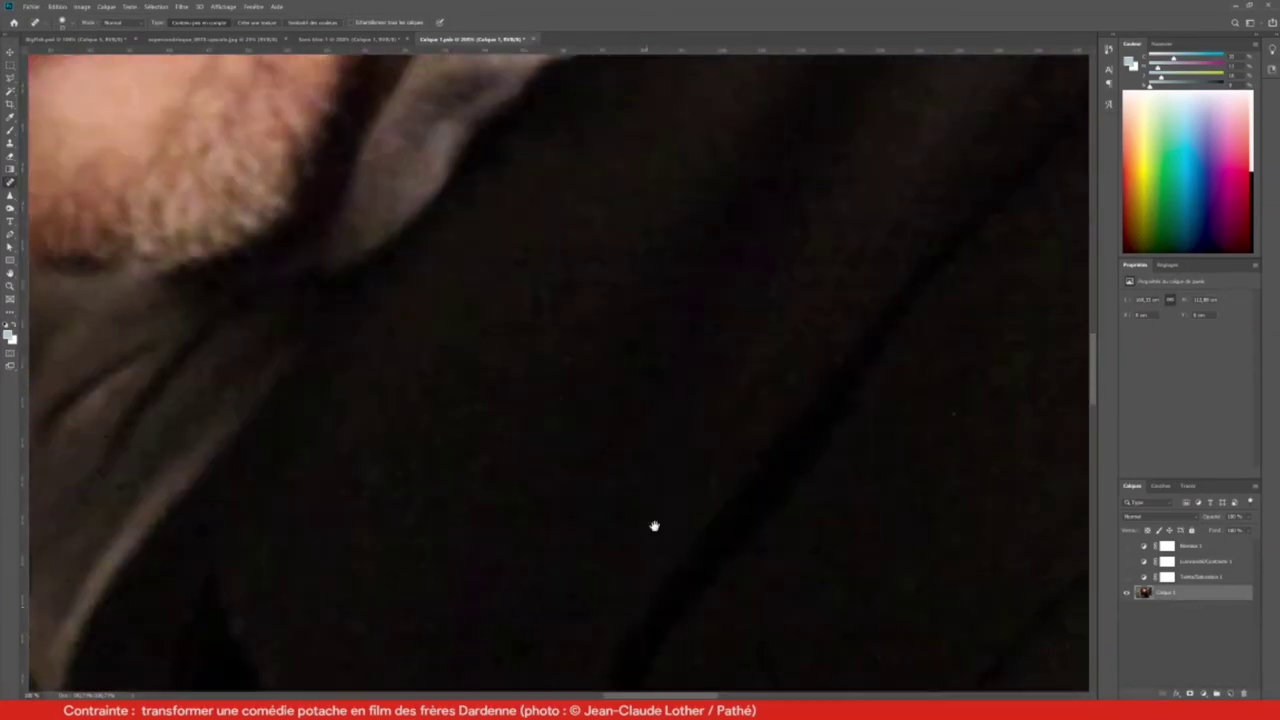
scroll(374, 403, down, 1)
scroll(546, 468, up, 1)
scroll(430, 500, down, 1)
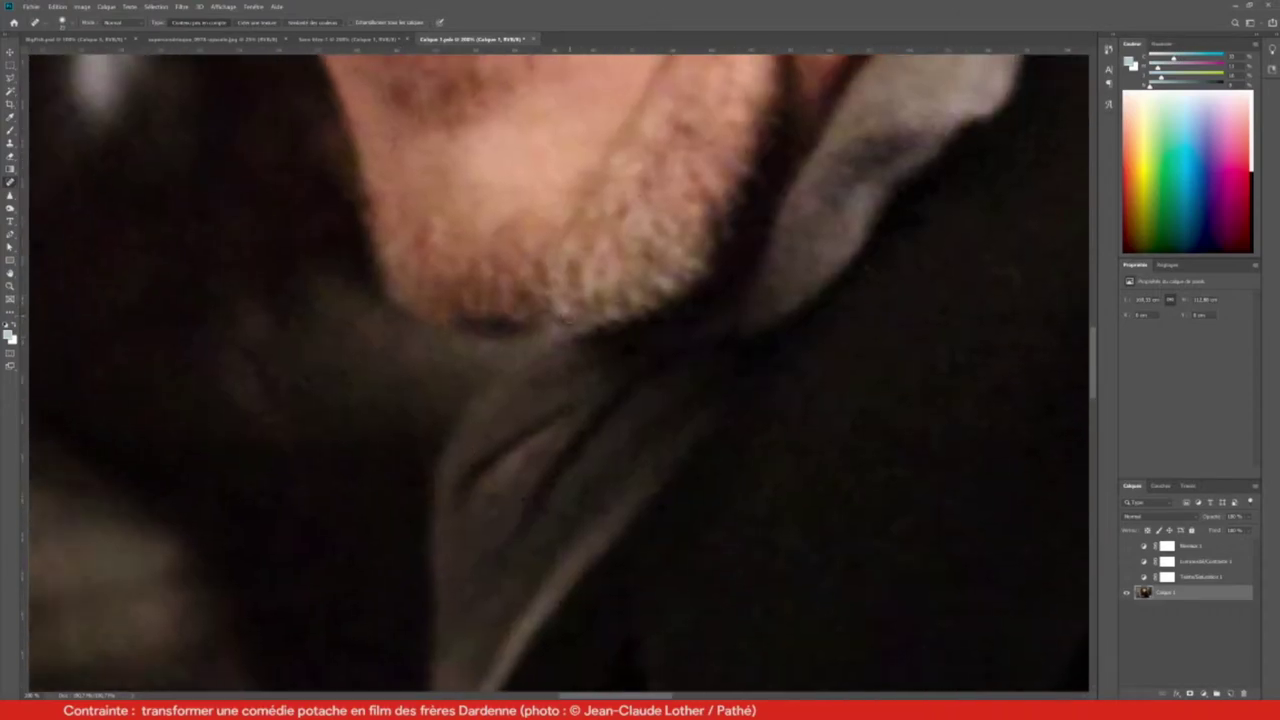
scroll(470, 460, up, 1)
scroll(520, 410, up, 1)
scroll(556, 368, up, 1)
Bring the coat collar and background into view and inspect them closely
mouse_move(556, 368)
mouse_down()
mouse_move(474, 463)
mouse_move(379, 494)
mouse_up()
scroll(619, 306, up, 1)
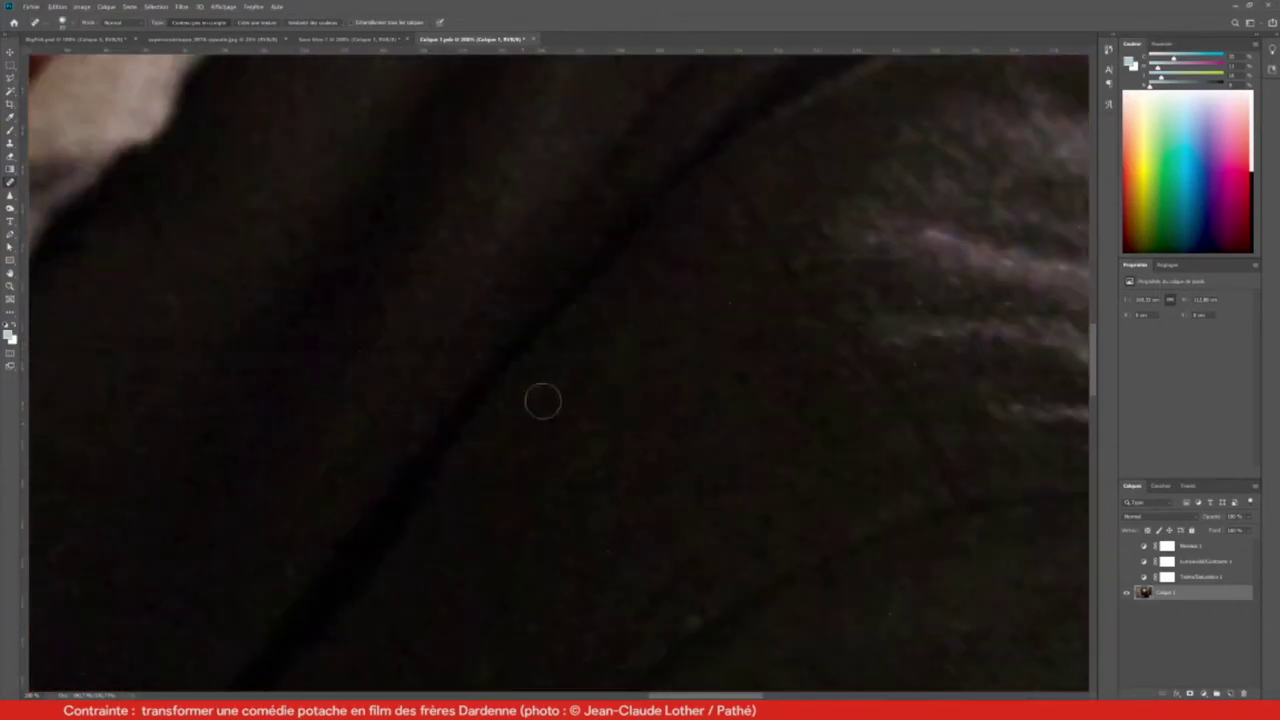
scroll(480, 240, down, 1)
scroll(451, 397, down, 1)
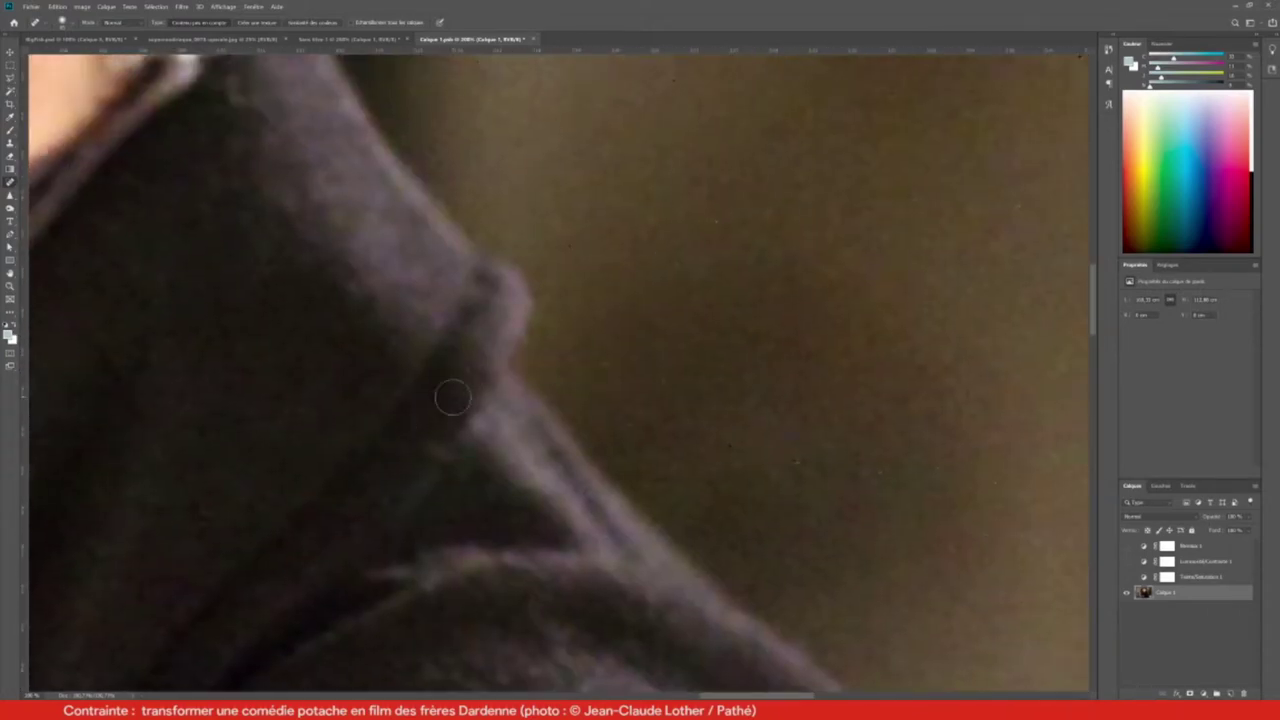
scroll(560, 357, up, 1)
scroll(498, 380, up, 1)
scroll(498, 380, left, 1)
scroll(551, 303, left, 1)
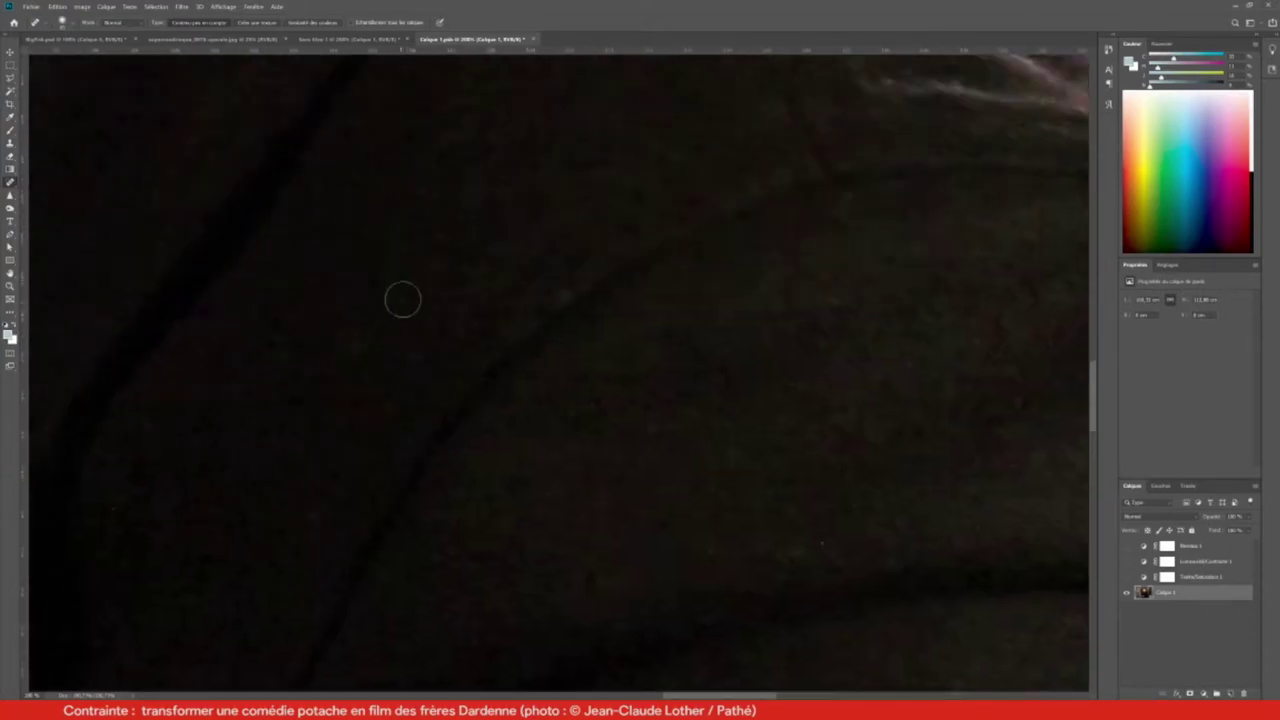
scroll(403, 297, left, 2)
scroll(577, 531, left, 1)
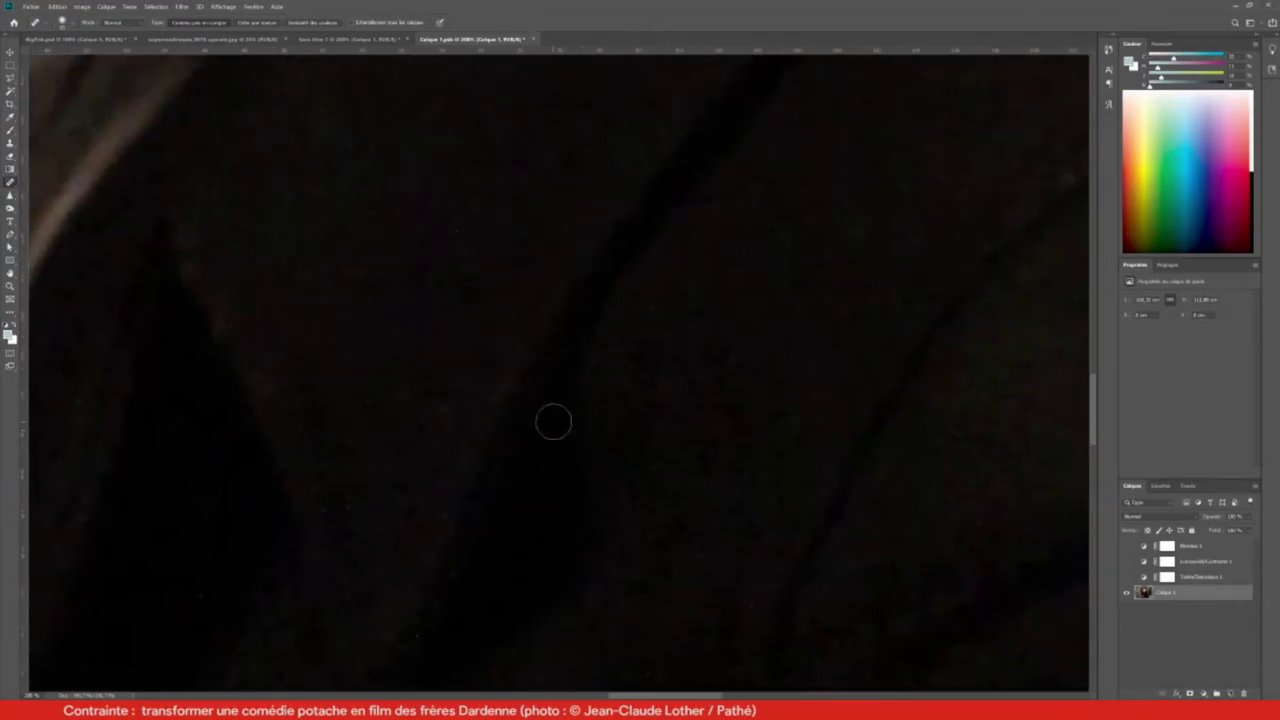
scroll(563, 346, down, 2)
scroll(343, 397, up, 3)
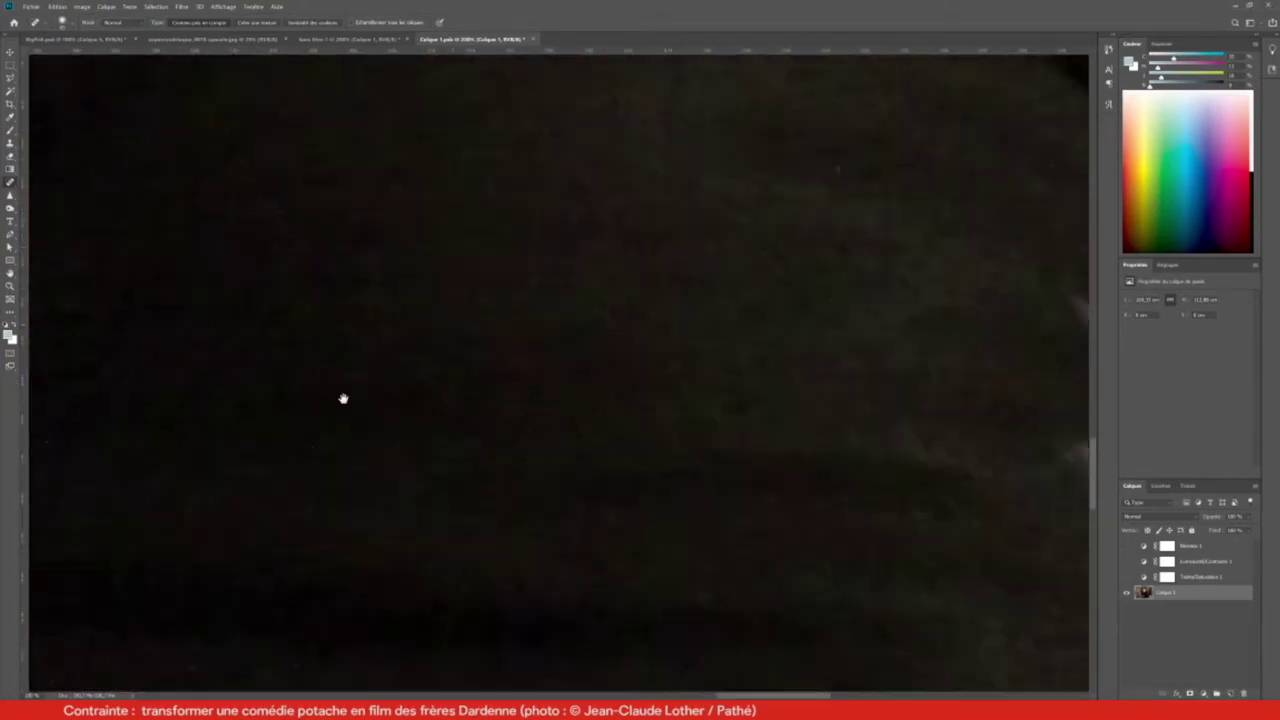
scroll(437, 251, left, 2)
scroll(389, 511, down, 4)
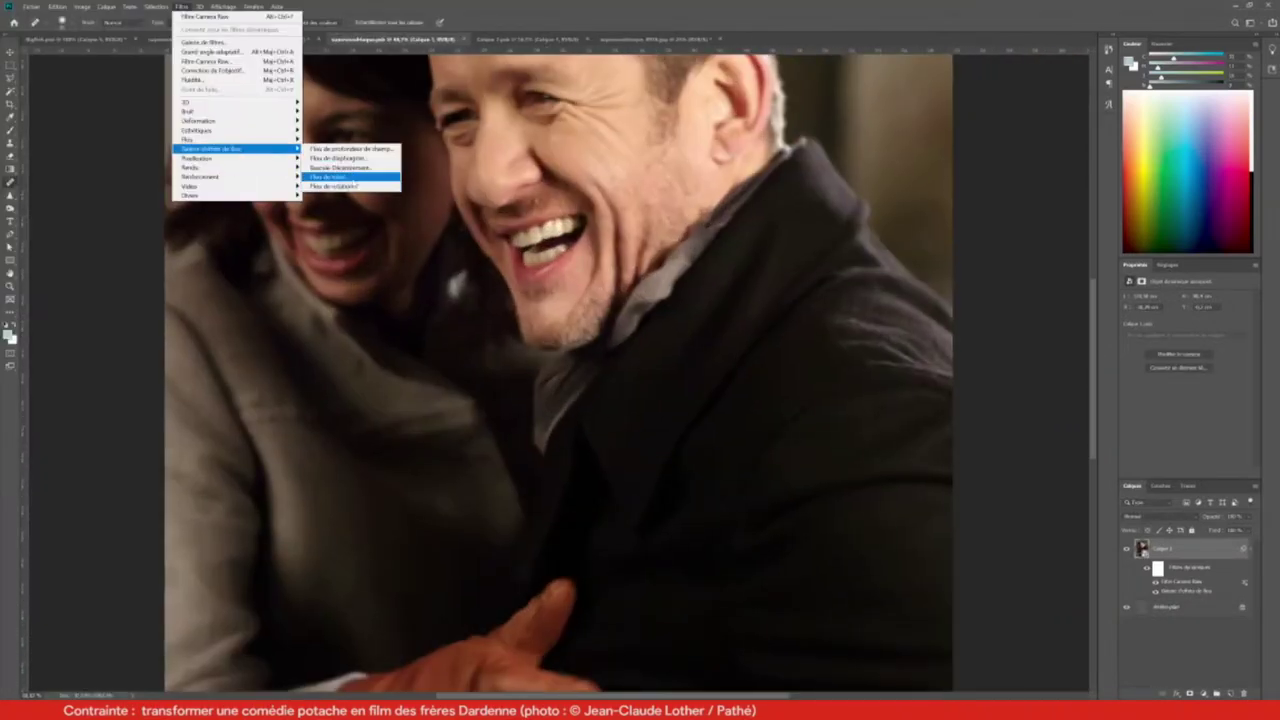
Start a Path Blur (Flou de tracé) on the copied photo layer
click(345, 177)
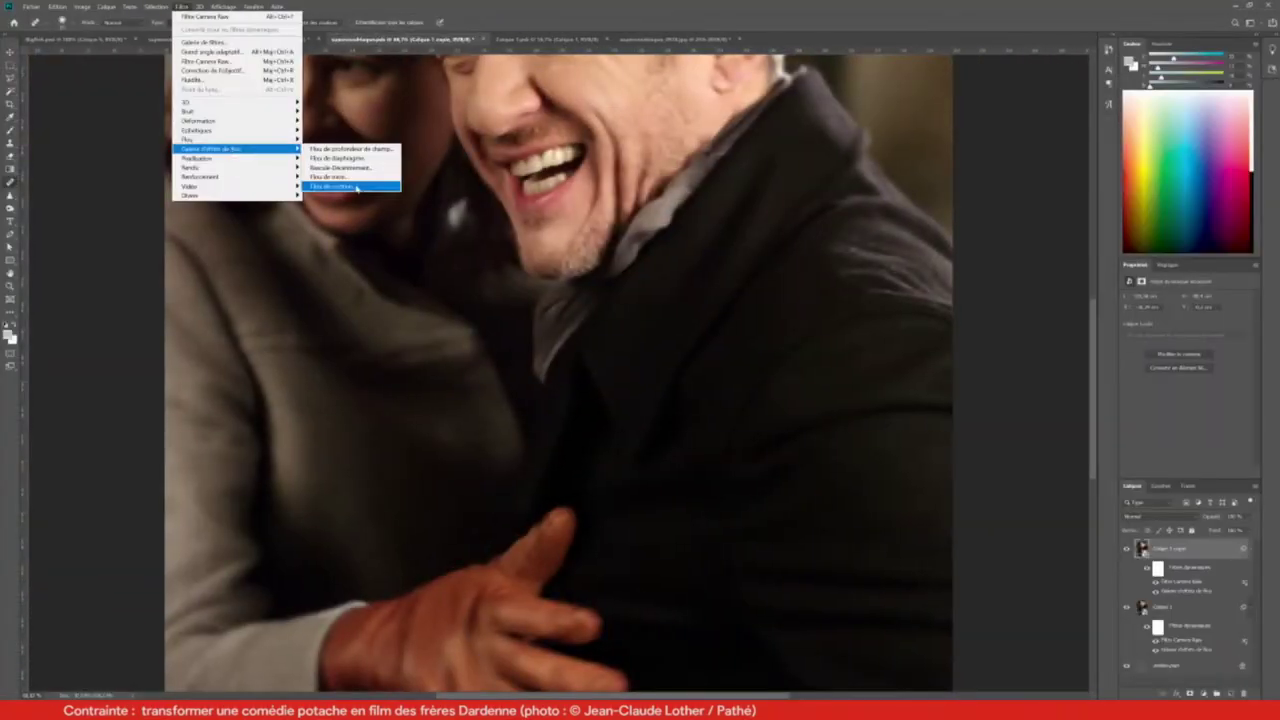
click(345, 177)
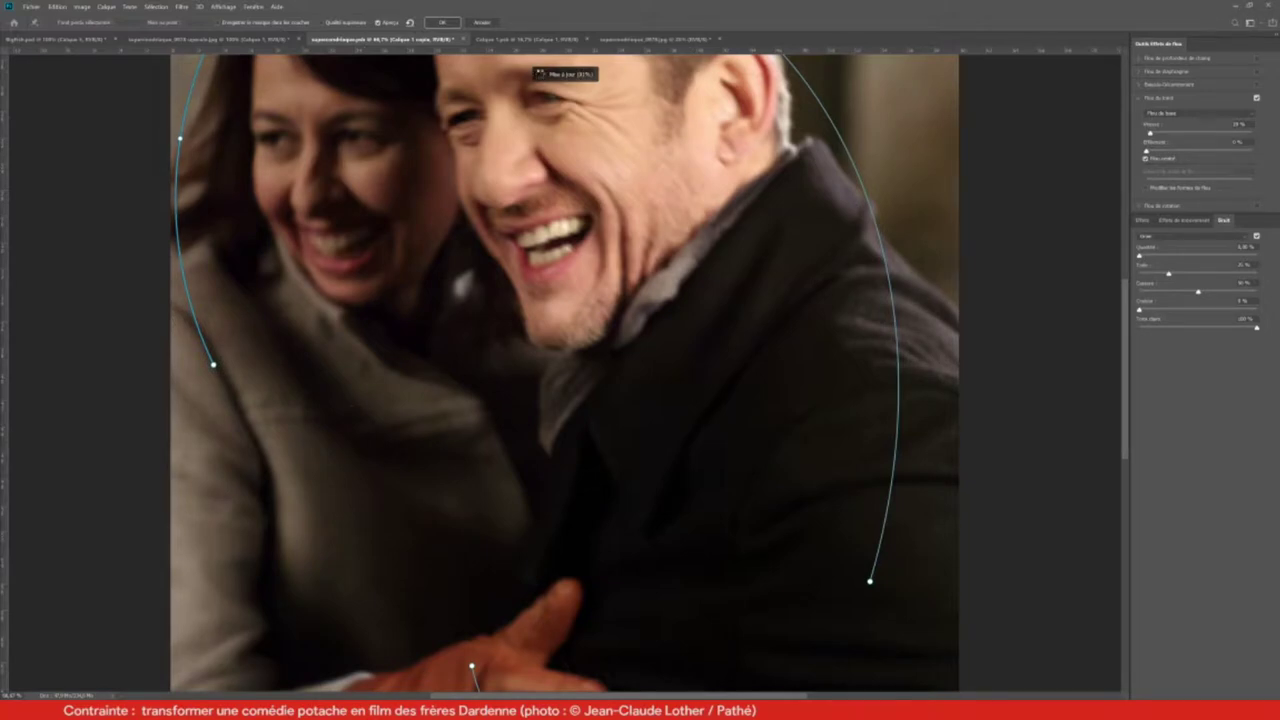
Select the blurred copy's layer mask to paint out blur on the hand and faces
scroll(550, 300, up, 2)
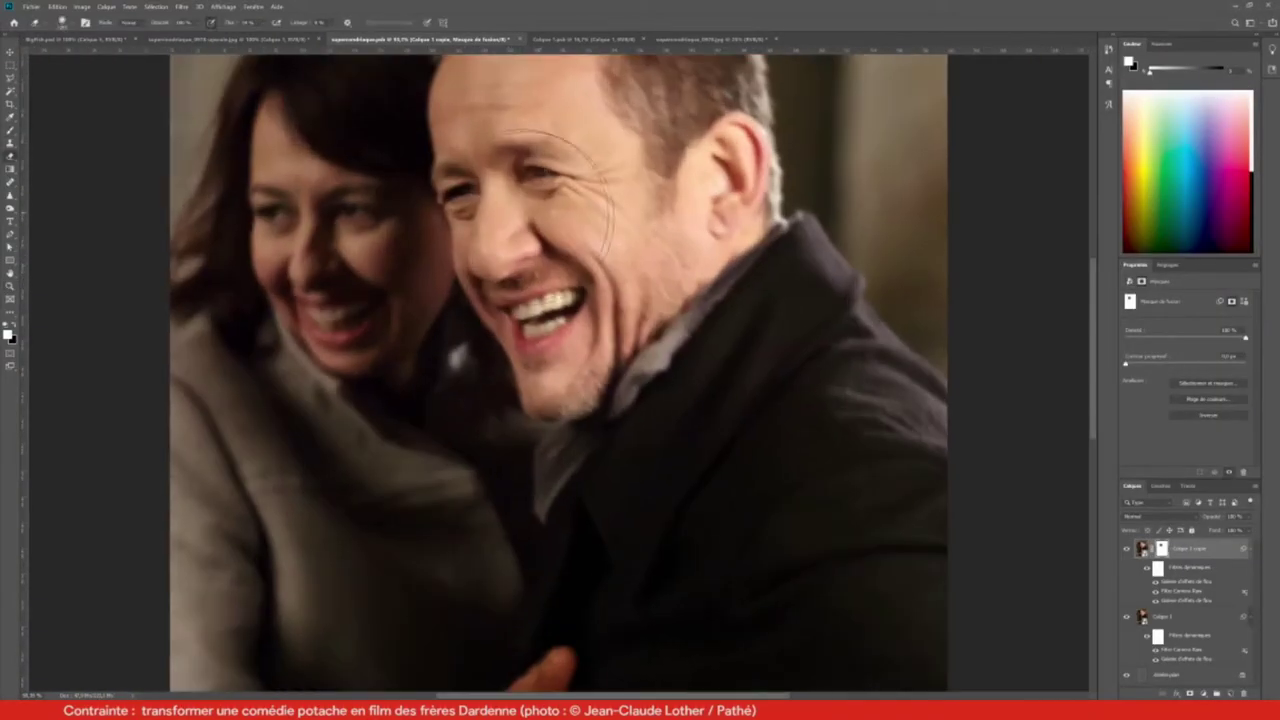
scroll(336, 296, down, 3)
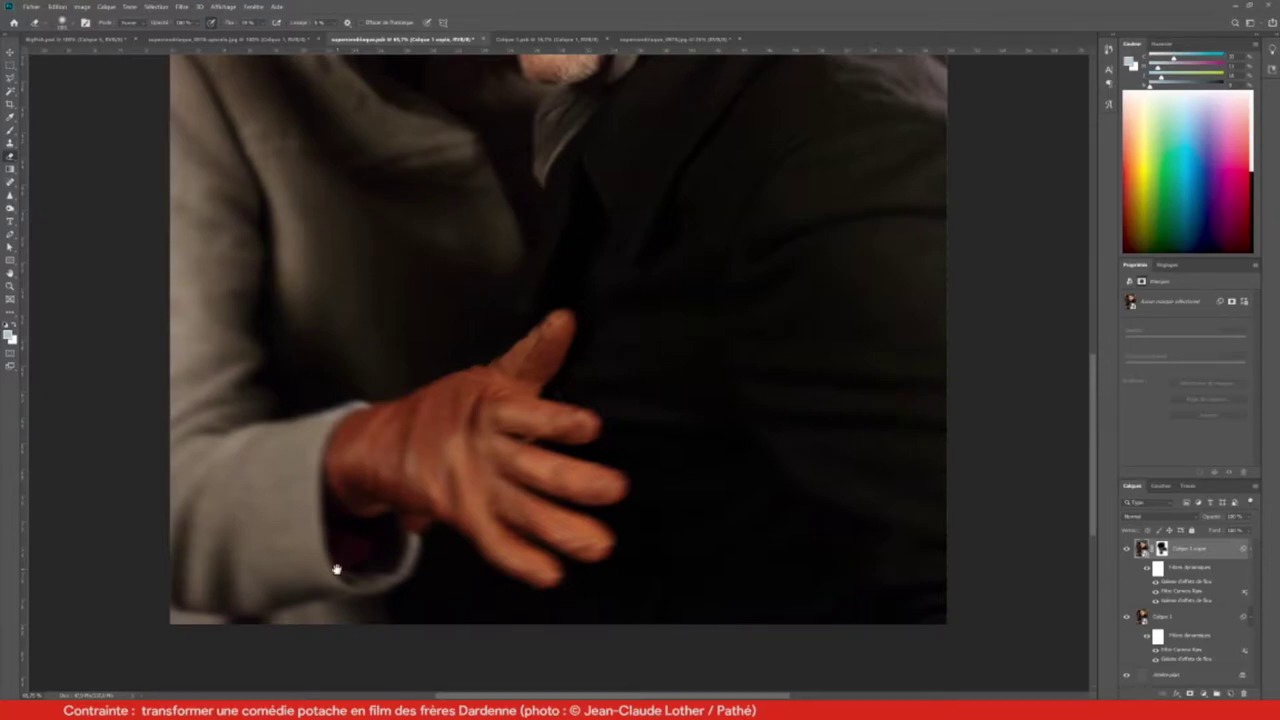
click(1161, 548)
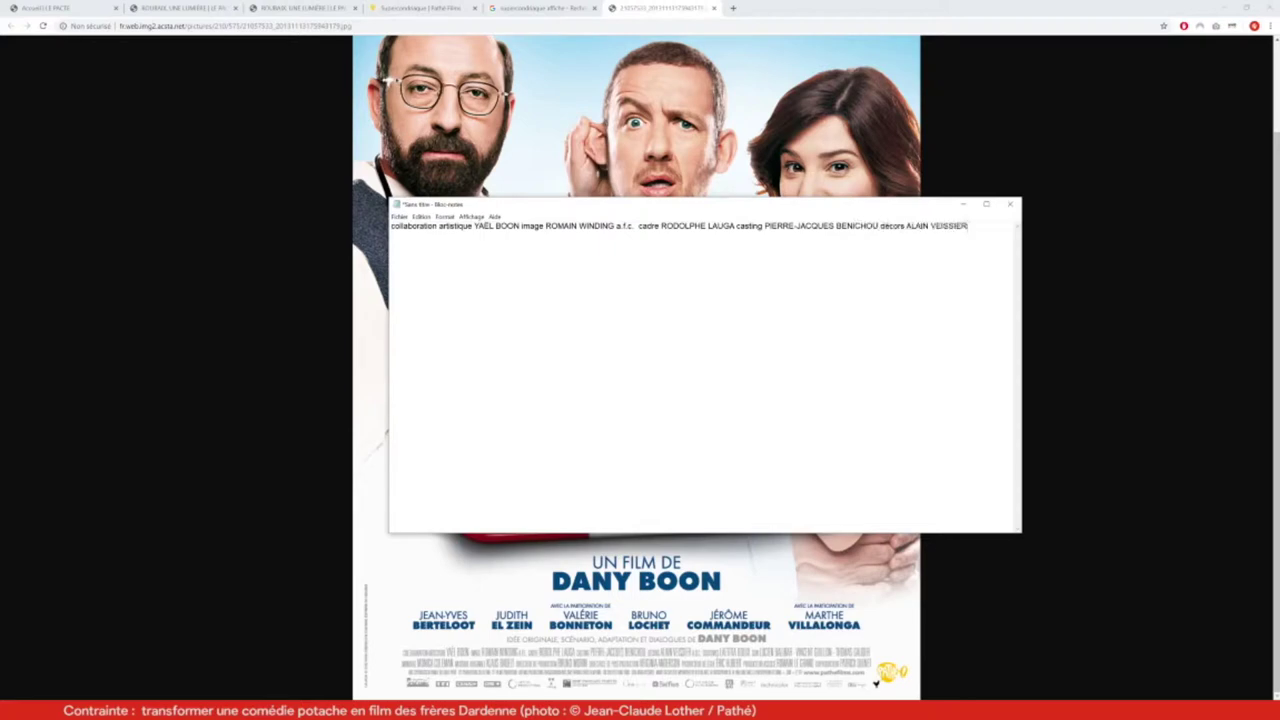
Add 'a.d.' after the set designer in the Notepad credit list
text(a.d.)
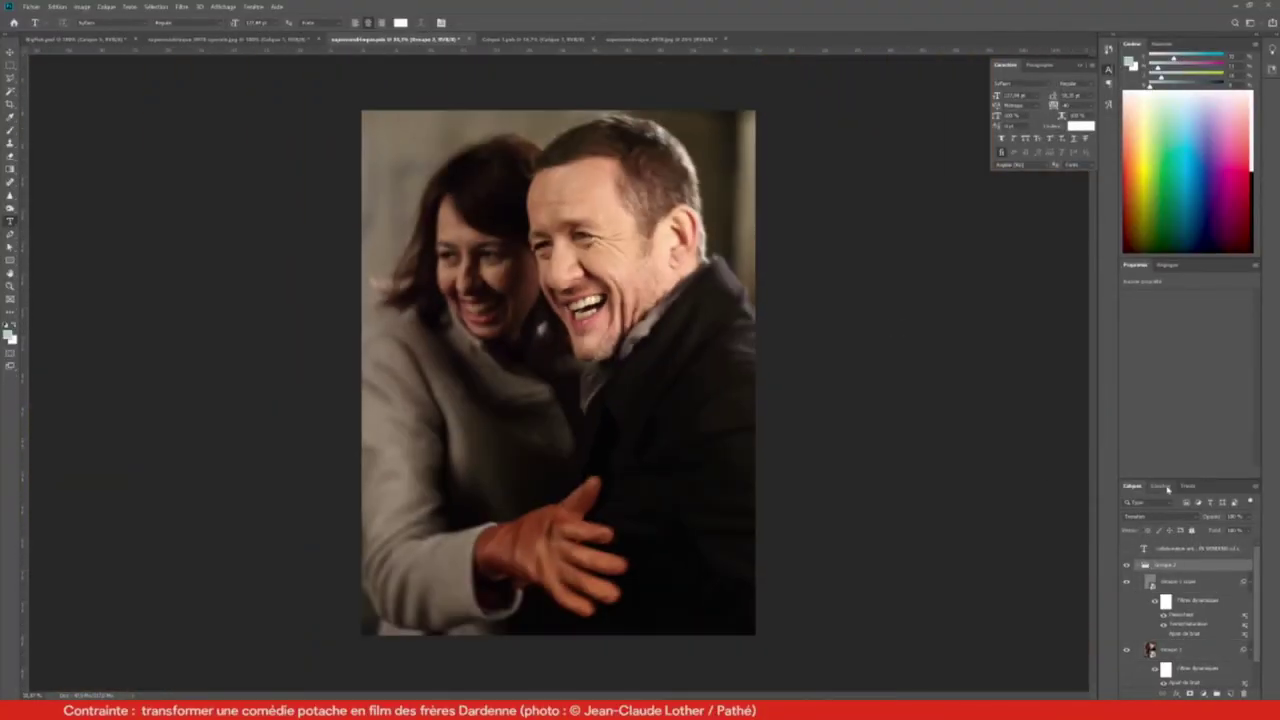
Add a blended Colour Lookup LUT grade and grey noise pattern fill, then hide the gradient to compare
click(1201, 301)
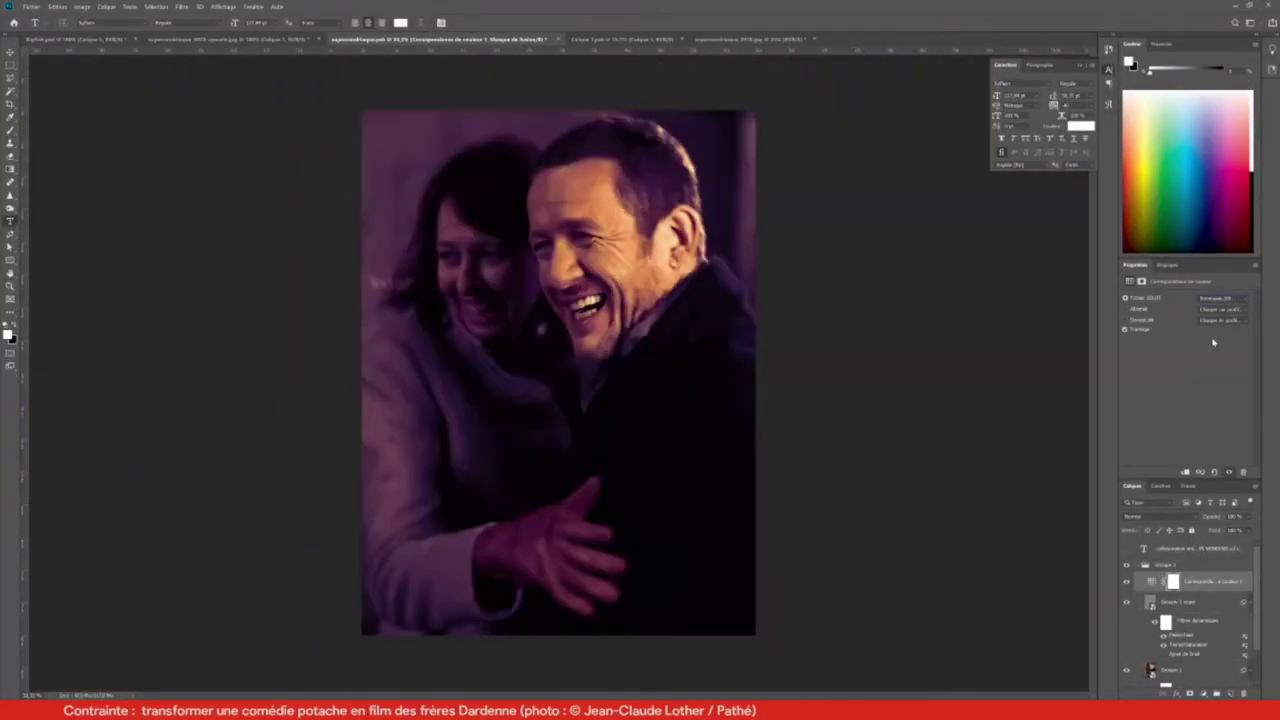
click(1221, 298)
click(1150, 516)
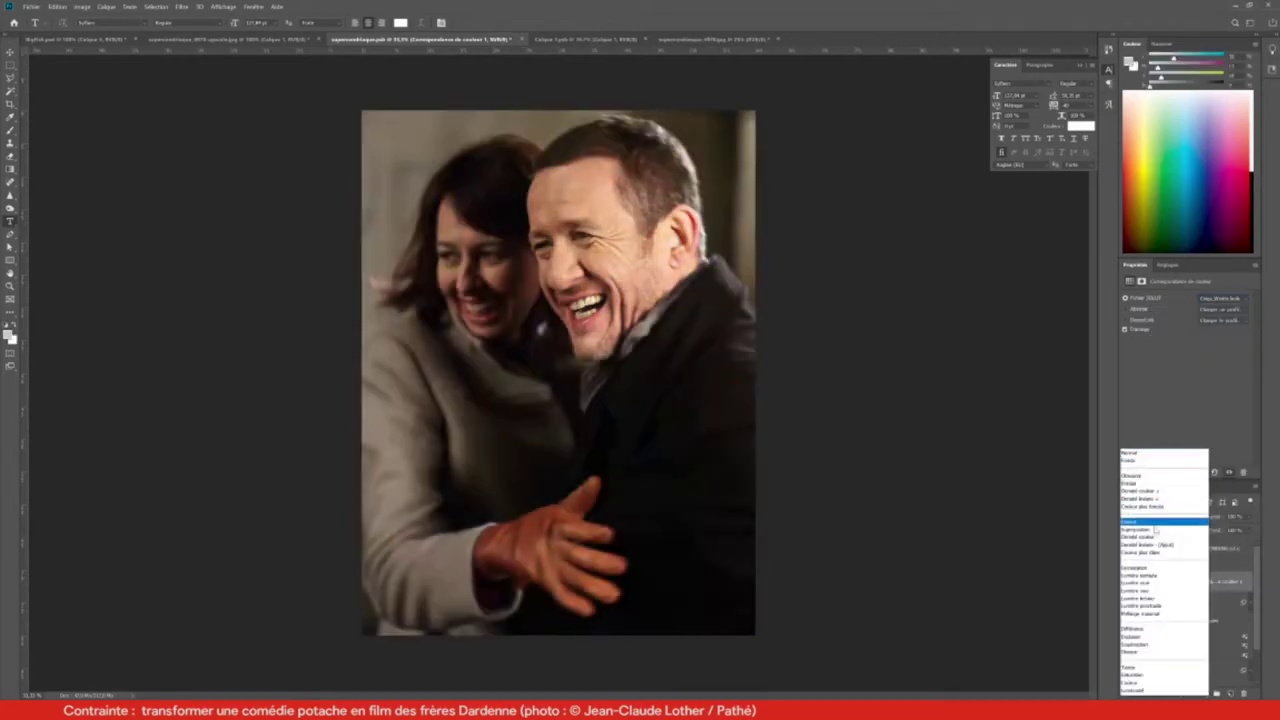
click(1138, 583)
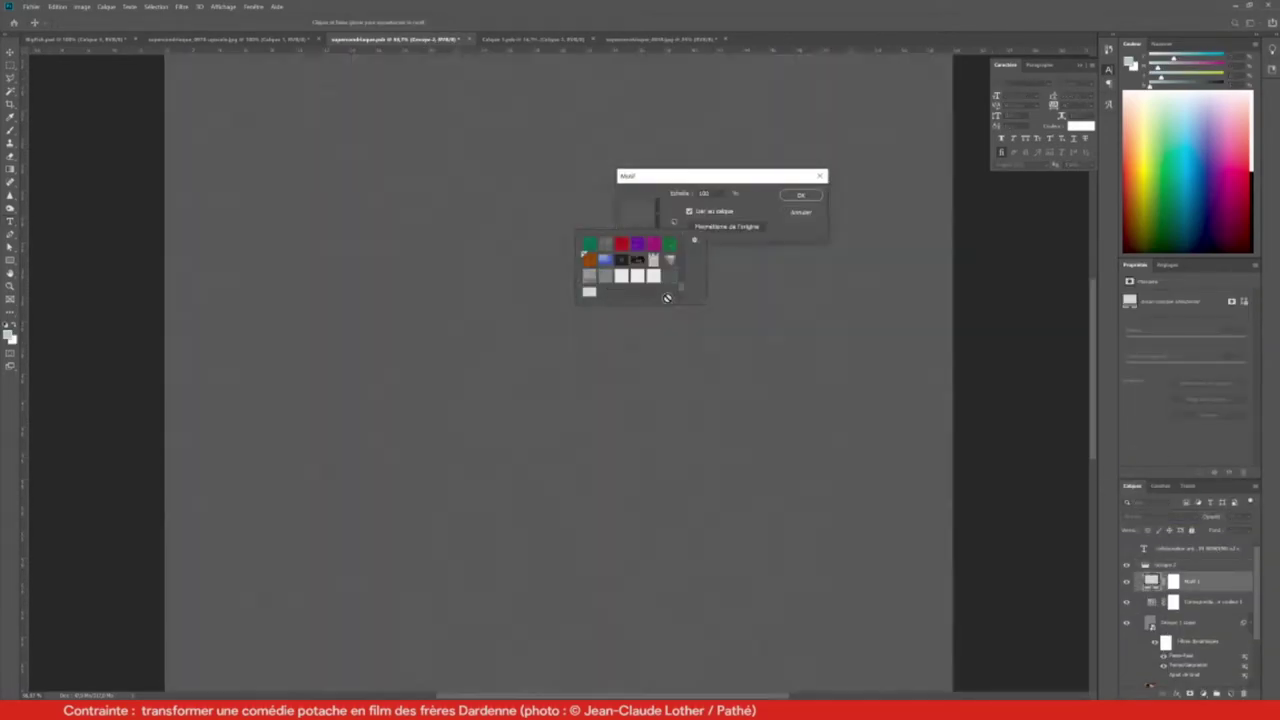
click(638, 254)
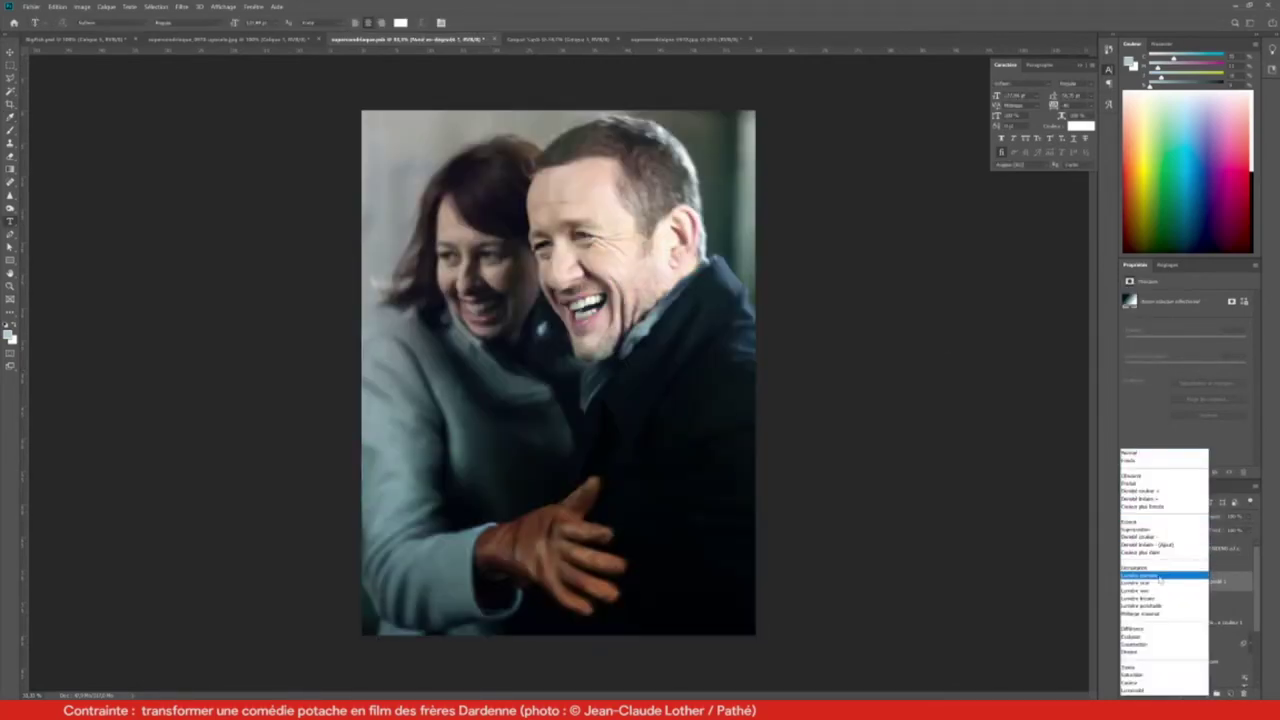
click(1126, 581)
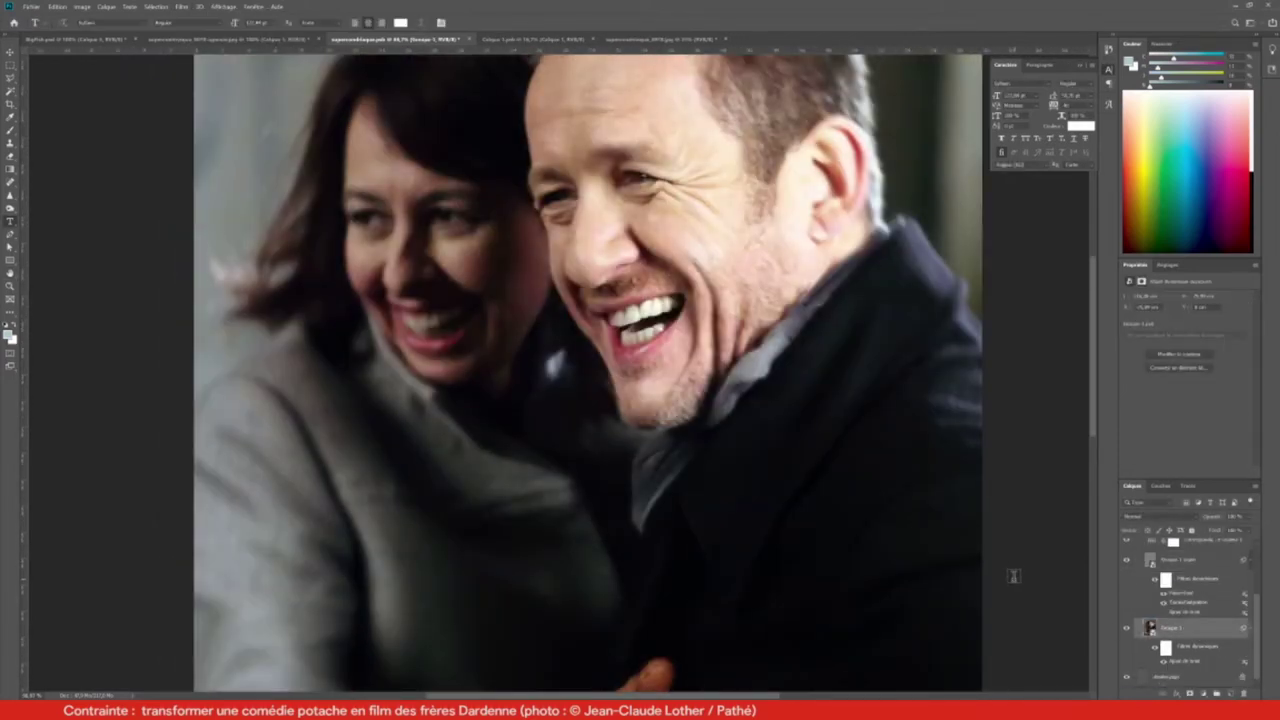
Apply Smart Sharpen at gain 445%, radius 2,8 px, with shadow fade at 41%
click(182, 6)
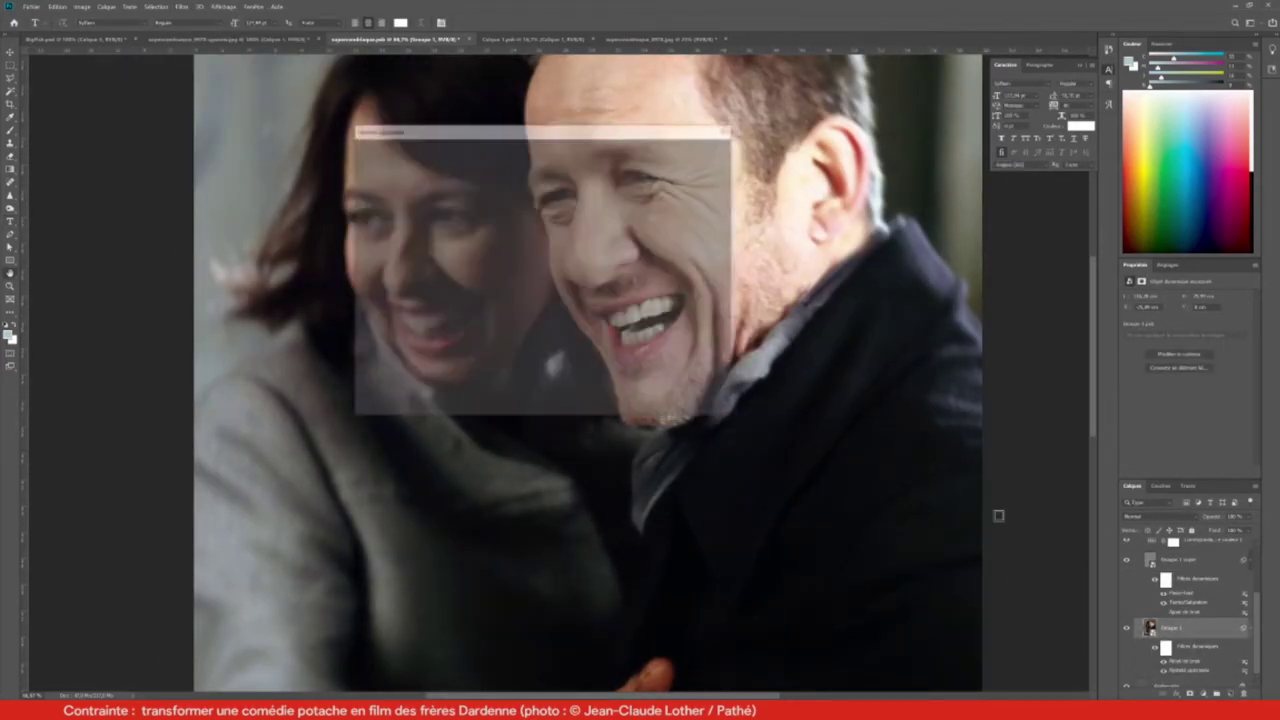
drag(609, 278, 595, 273)
drag(574, 199, 597, 204)
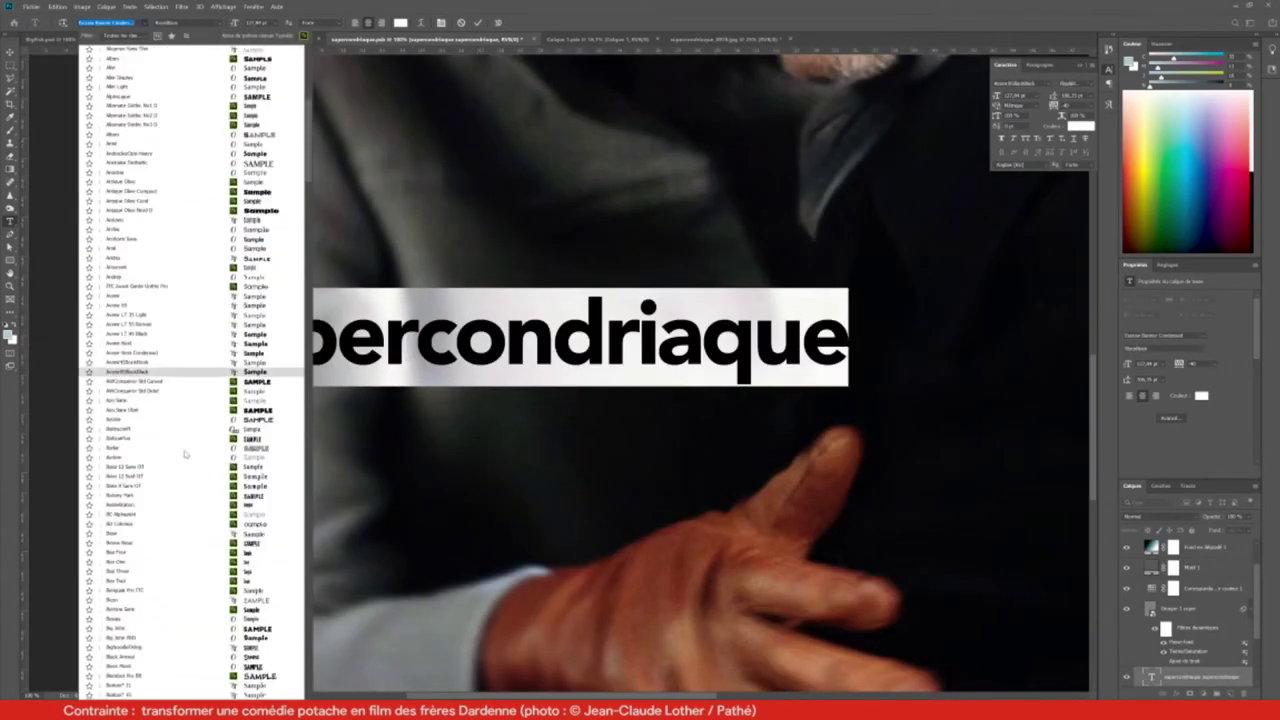
Preview fonts for the SUPERCONDRIAQUE title and make its variable-font lettering heavier and wider
scroll(190, 517, down, 5)
scroll(195, 535, down, 5)
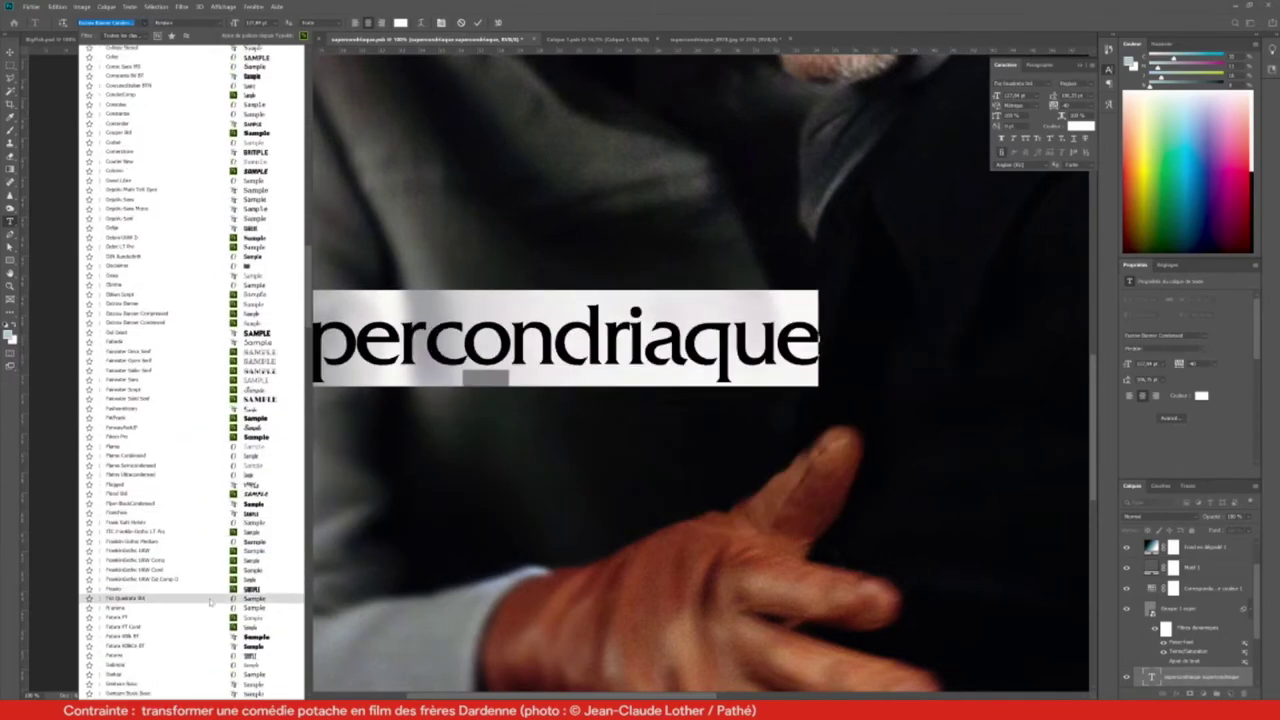
scroll(200, 555, down, 5)
scroll(212, 588, down, 5)
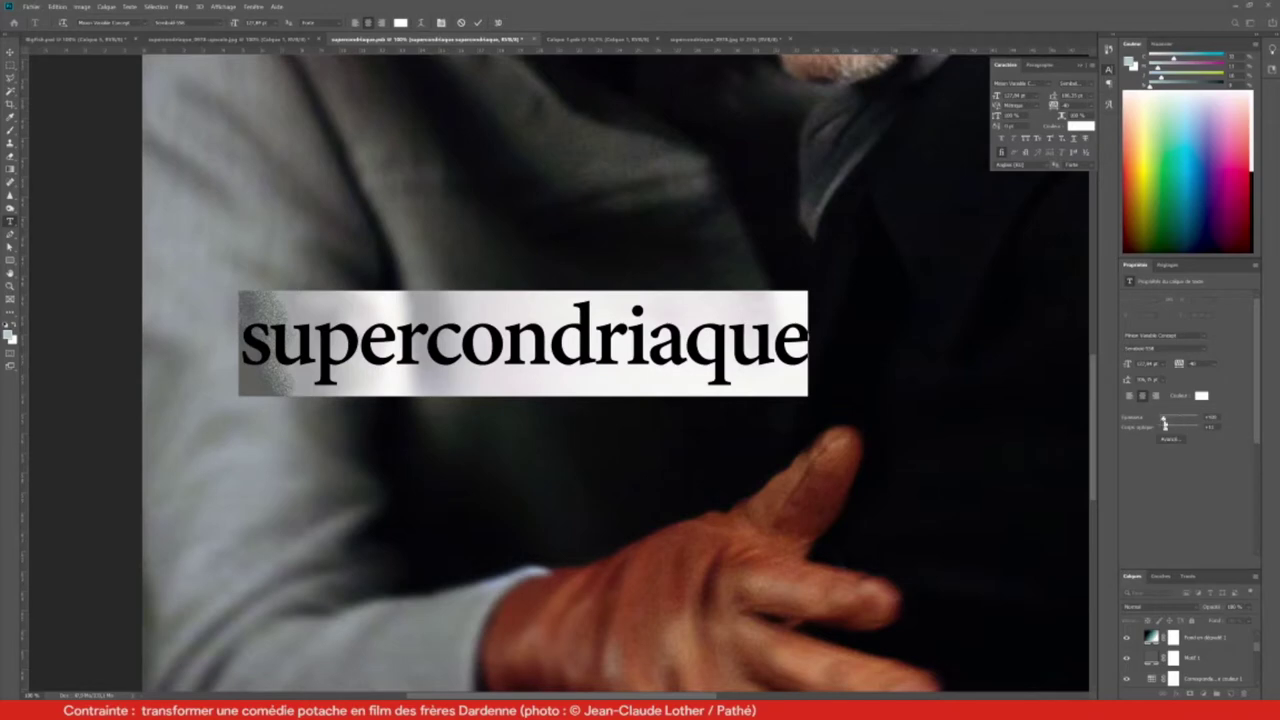
drag(1164, 420, 1191, 425)
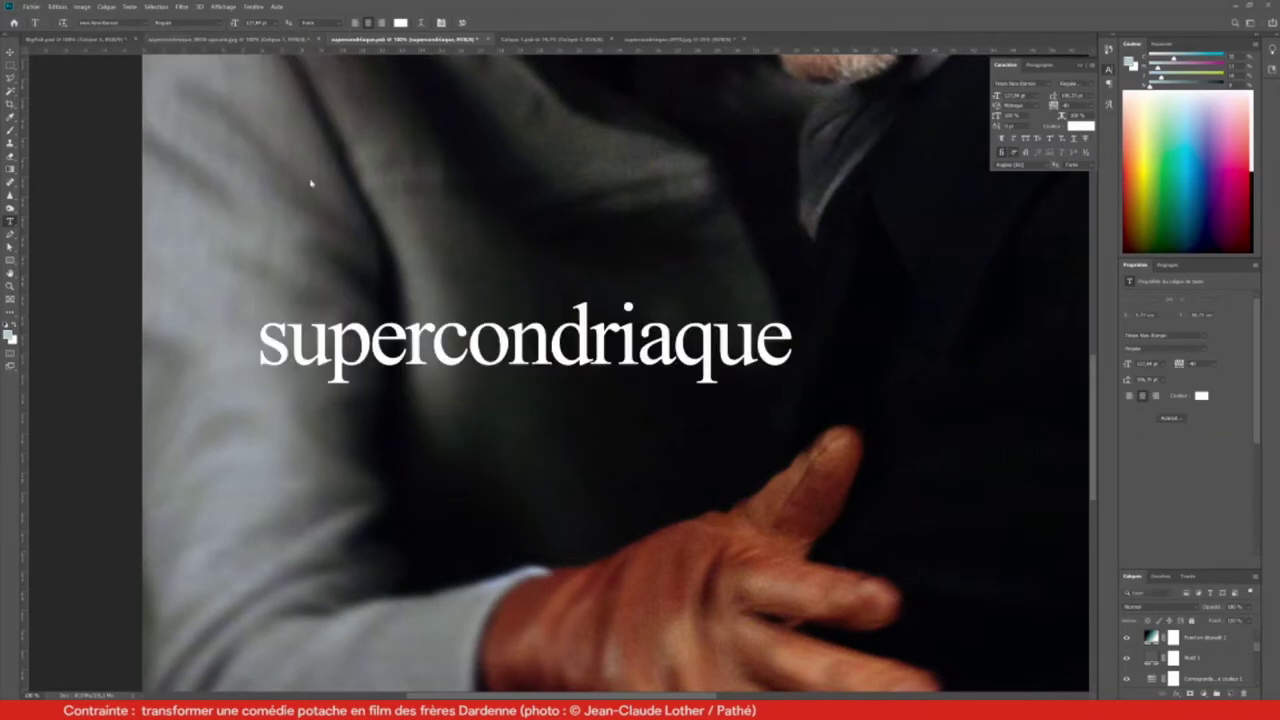
right_click(1150, 672)
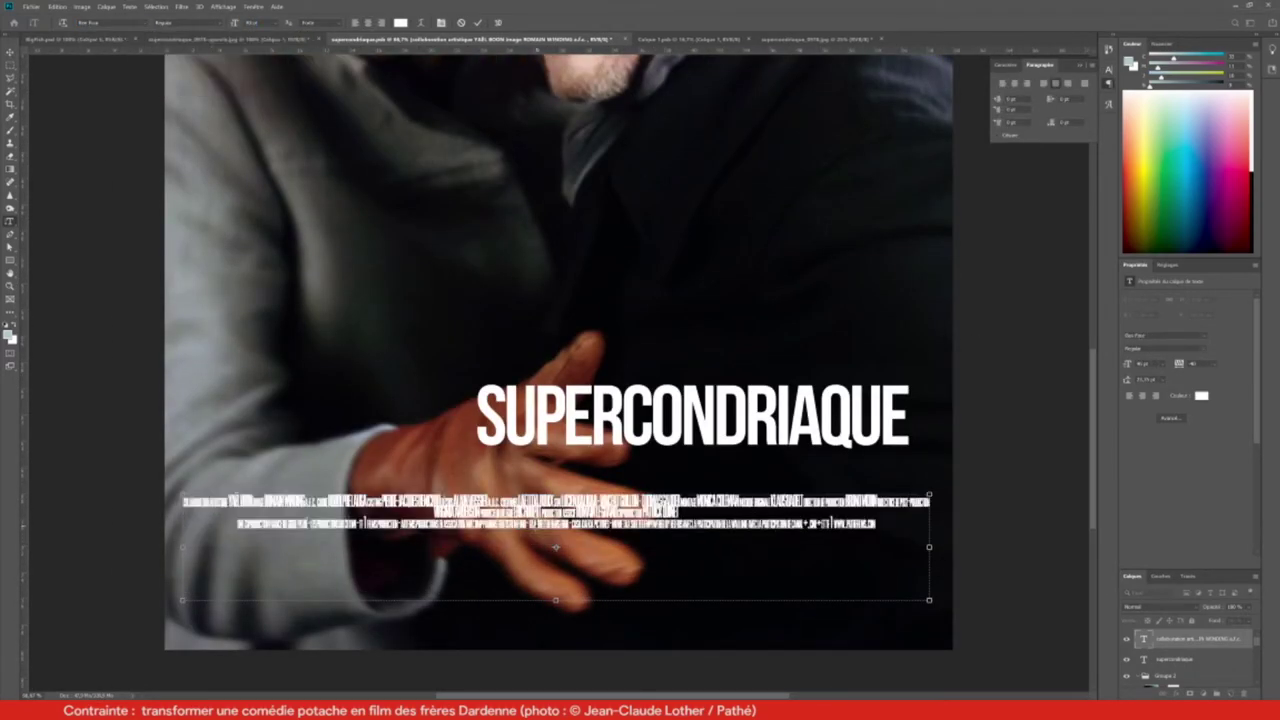
Set the credits in Bee Three, paste in the cast list and justify the paragraph
click(125, 81)
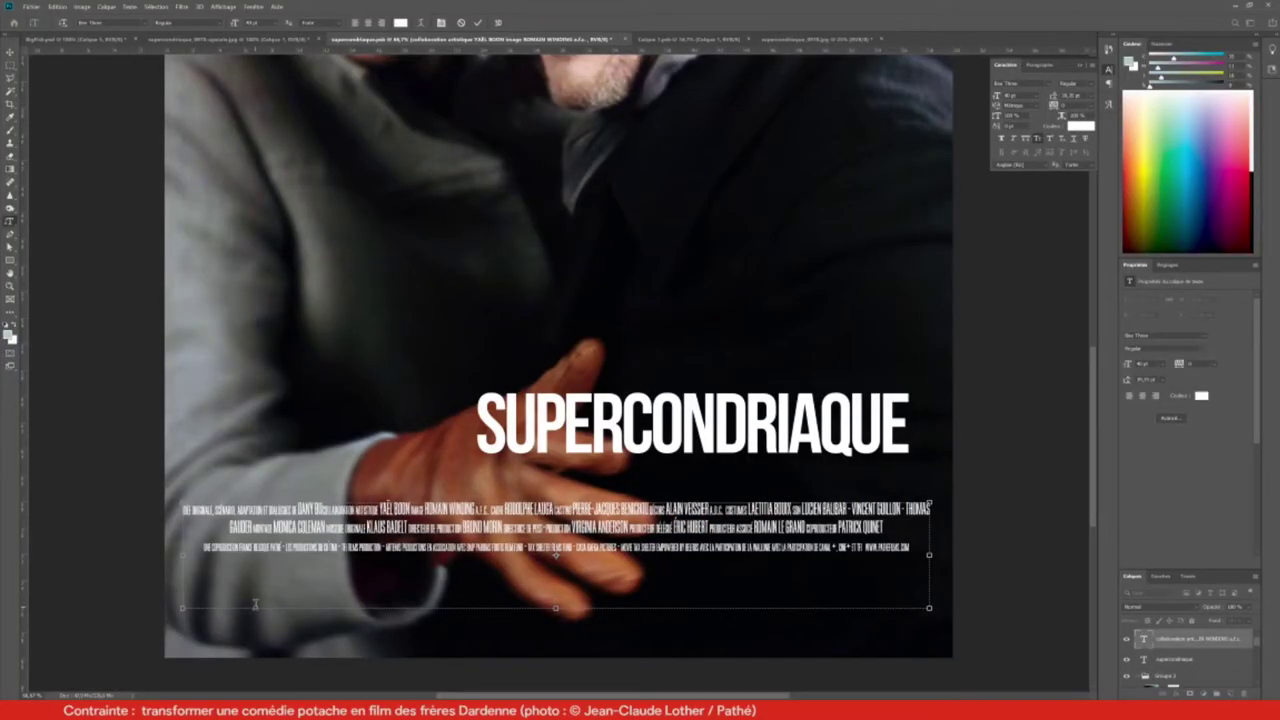
key(ctrl+v)
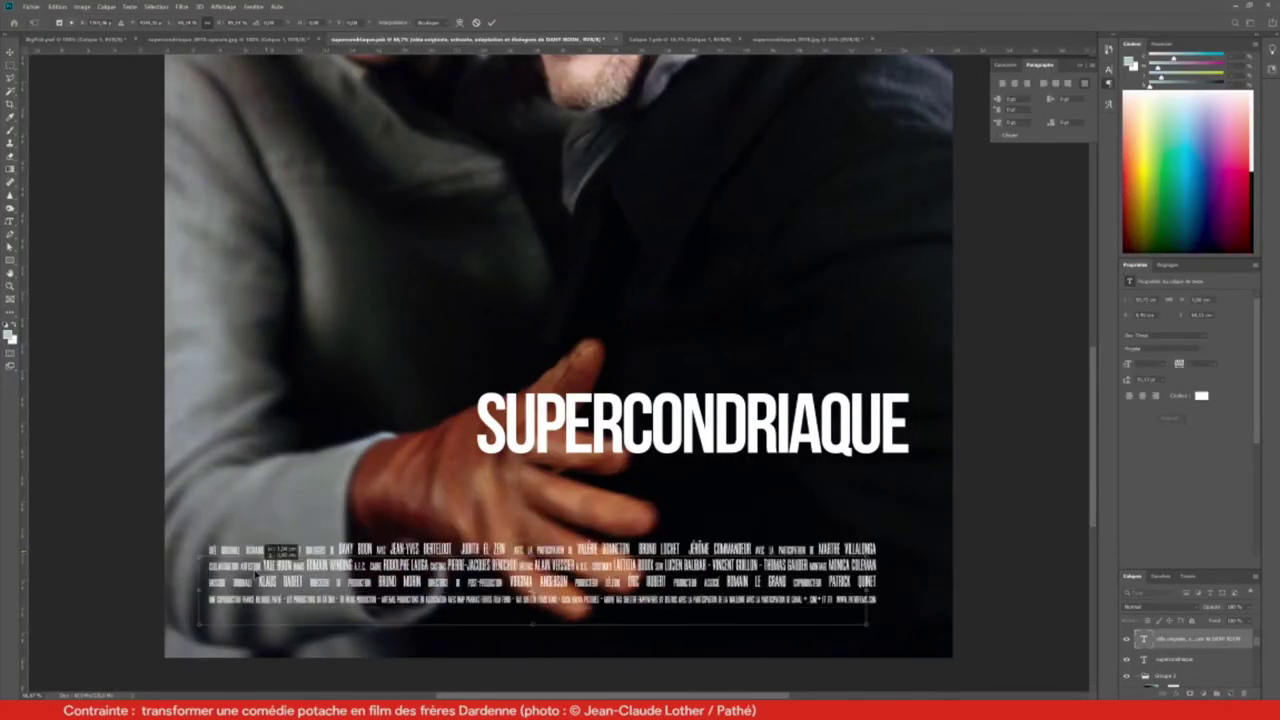
key(ctrl+a)
key(ctrl+Return)
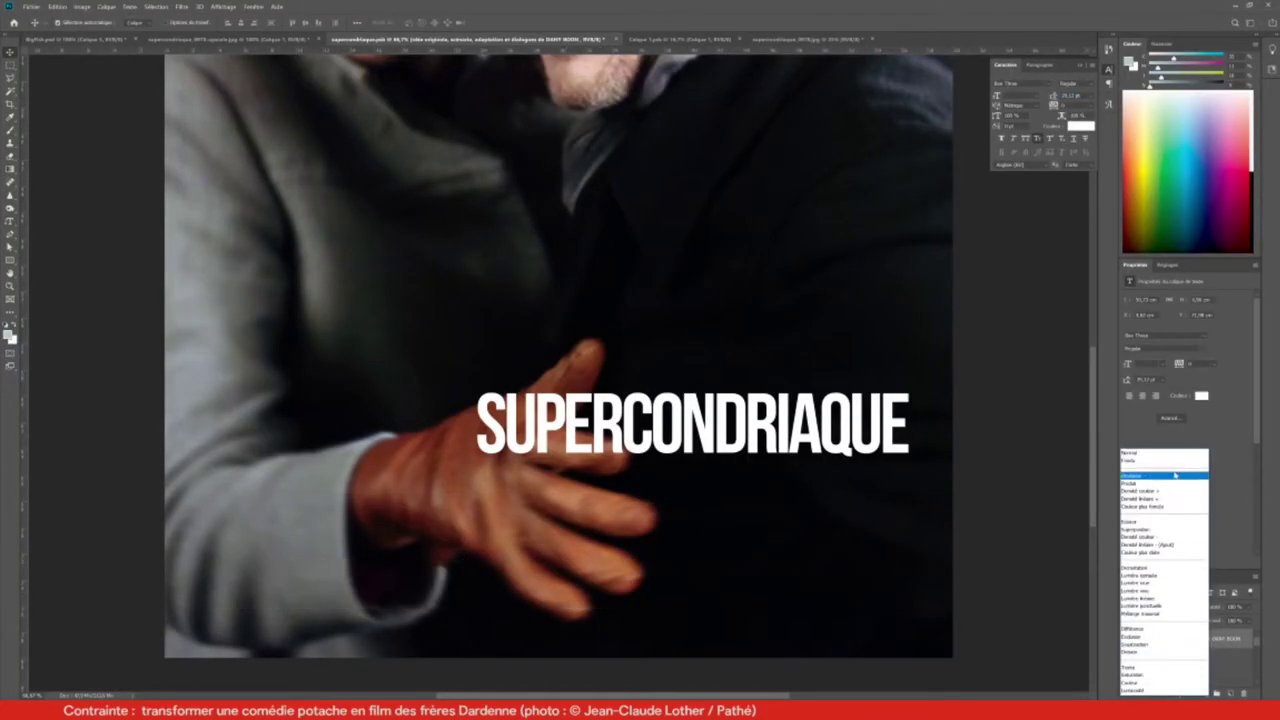
Move the title lower and resize it, then zoom in on the credits
click(1175, 659)
drag(536, 438, 536, 466)
key(ctrl+t)
key(ctrl+minus)
key(ctrl+minus)
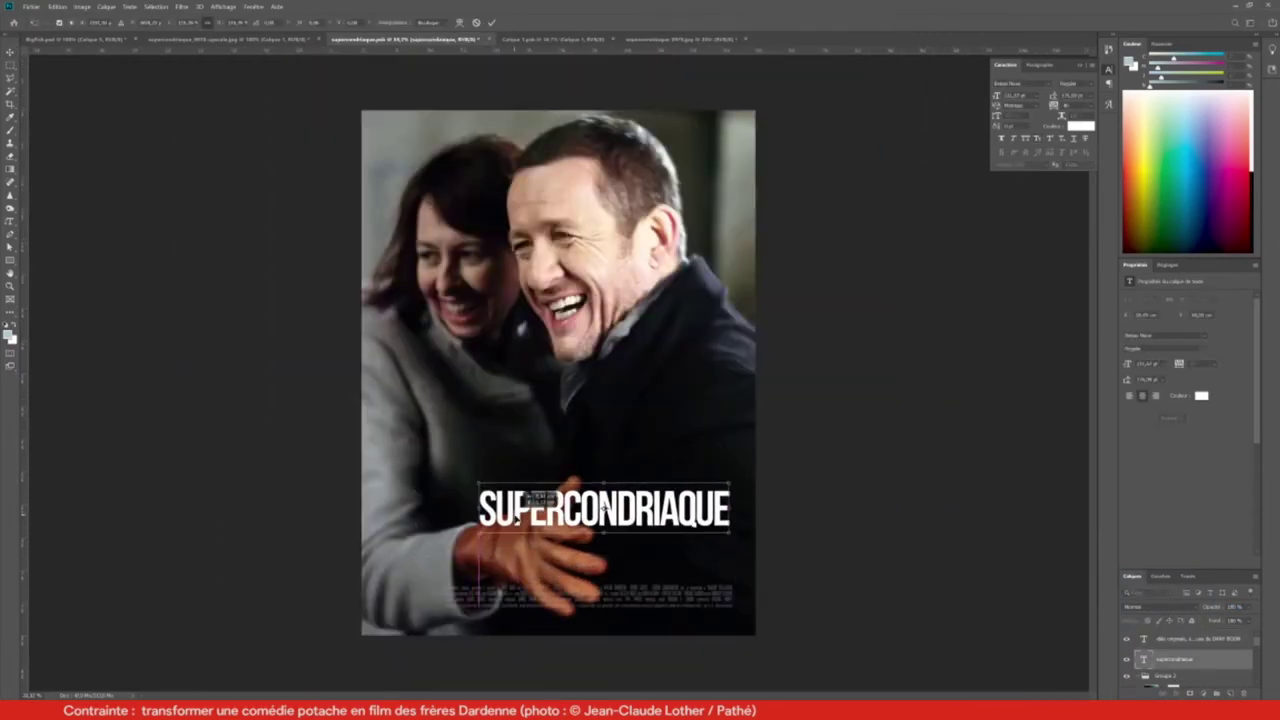
key(Return)
scroll(497, 380, up, 5)
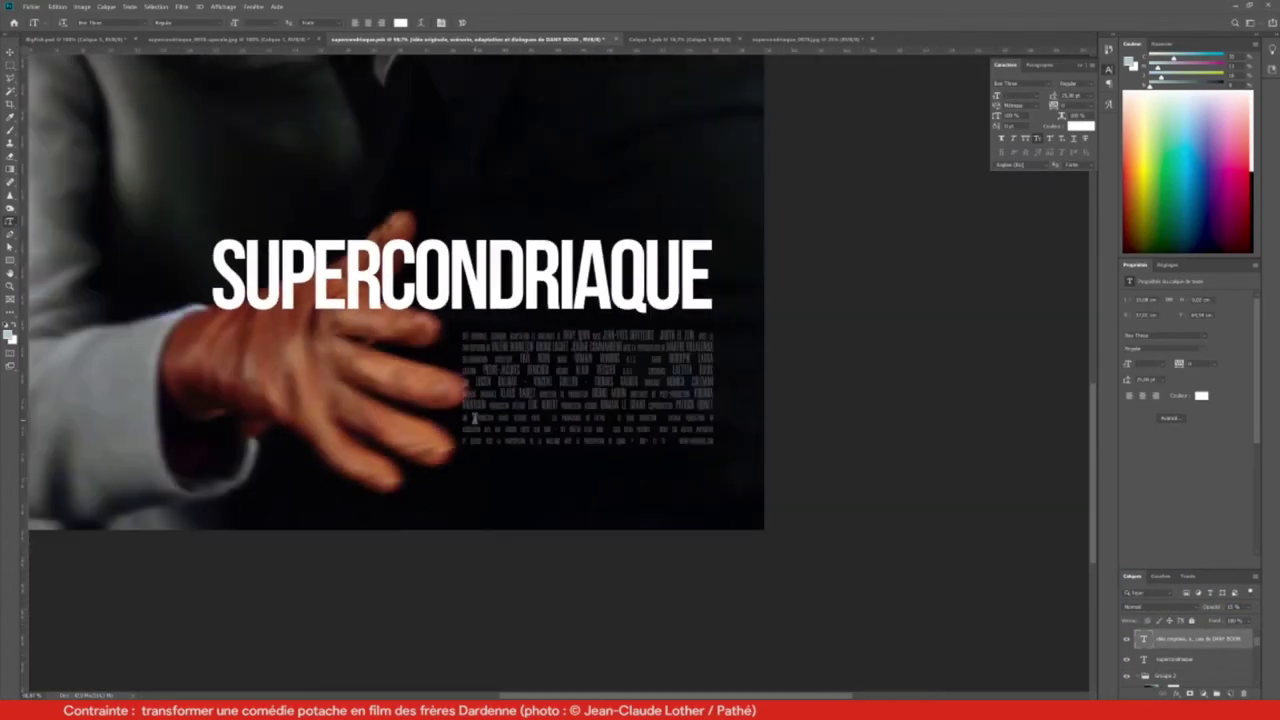
key(ctrl+plus)
key(ctrl+plus)
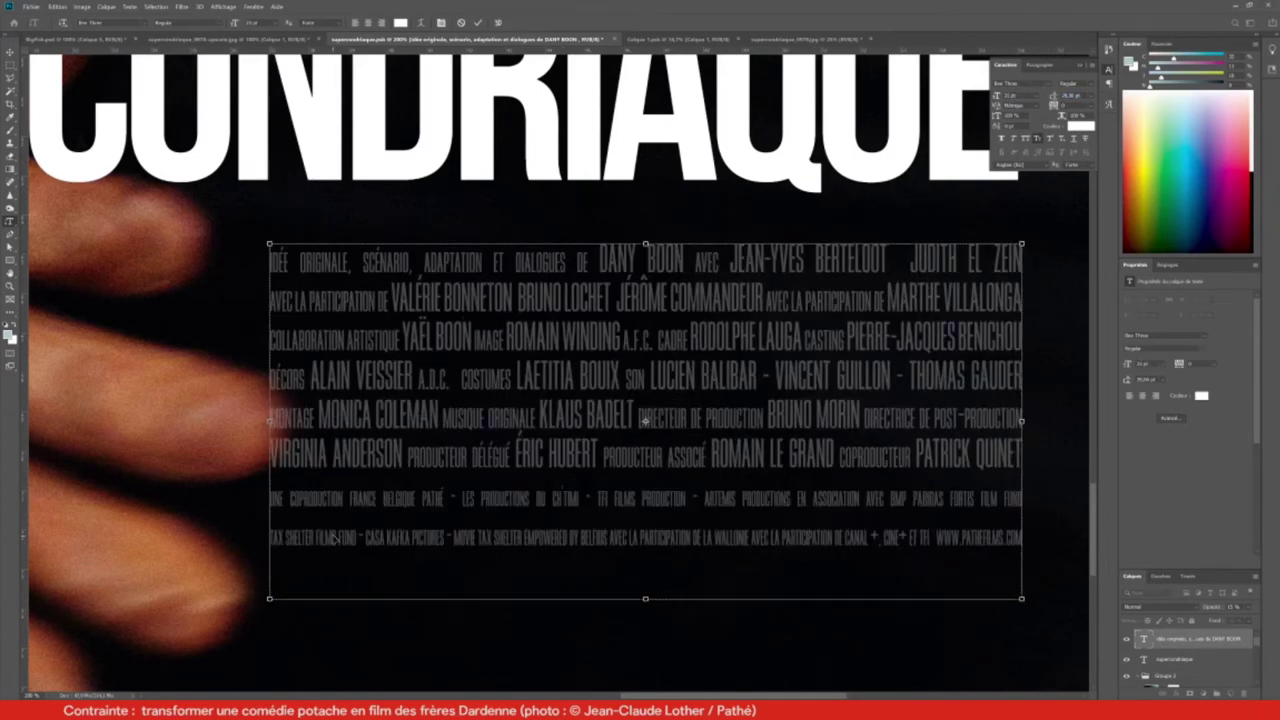
Check the margin guide up close, then select the two-line title with the Move tool
key(ctrl+minus)
key(ctrl+minus)
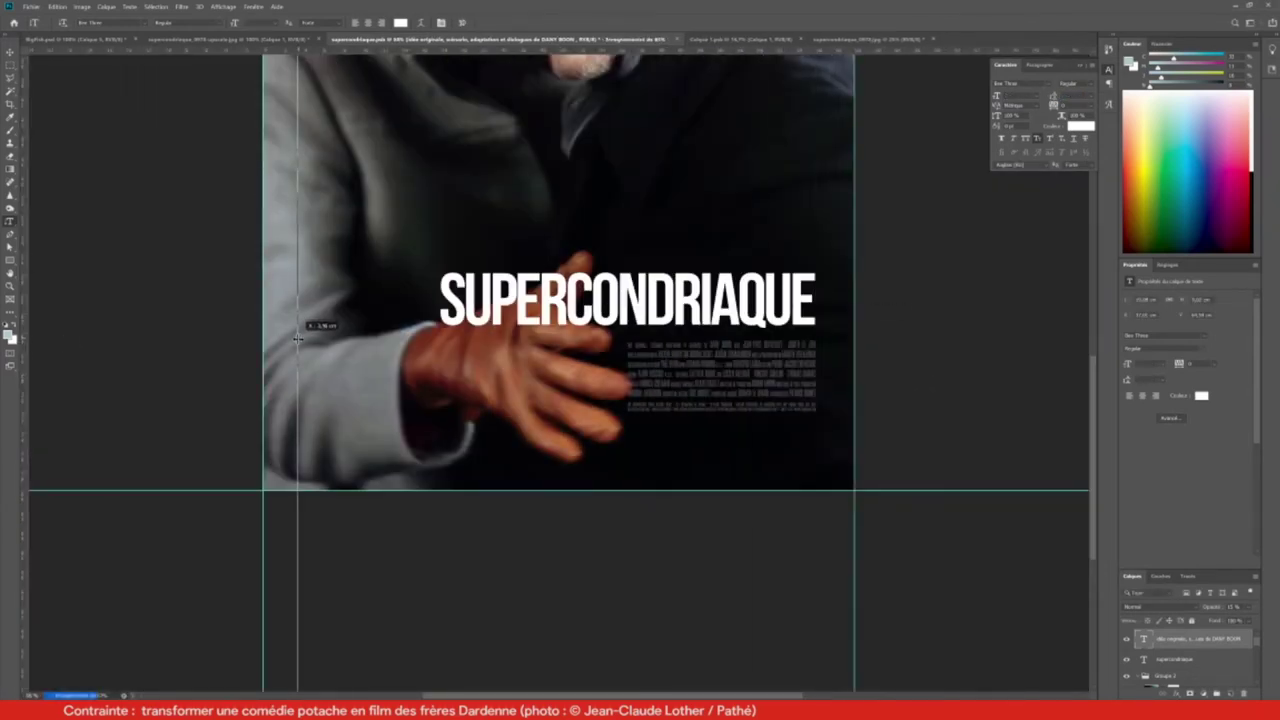
key(ctrl+plus)
key(ctrl+plus)
key(ctrl+plus)
key(ctrl+minus)
key(ctrl+minus)
key(ctrl+minus)
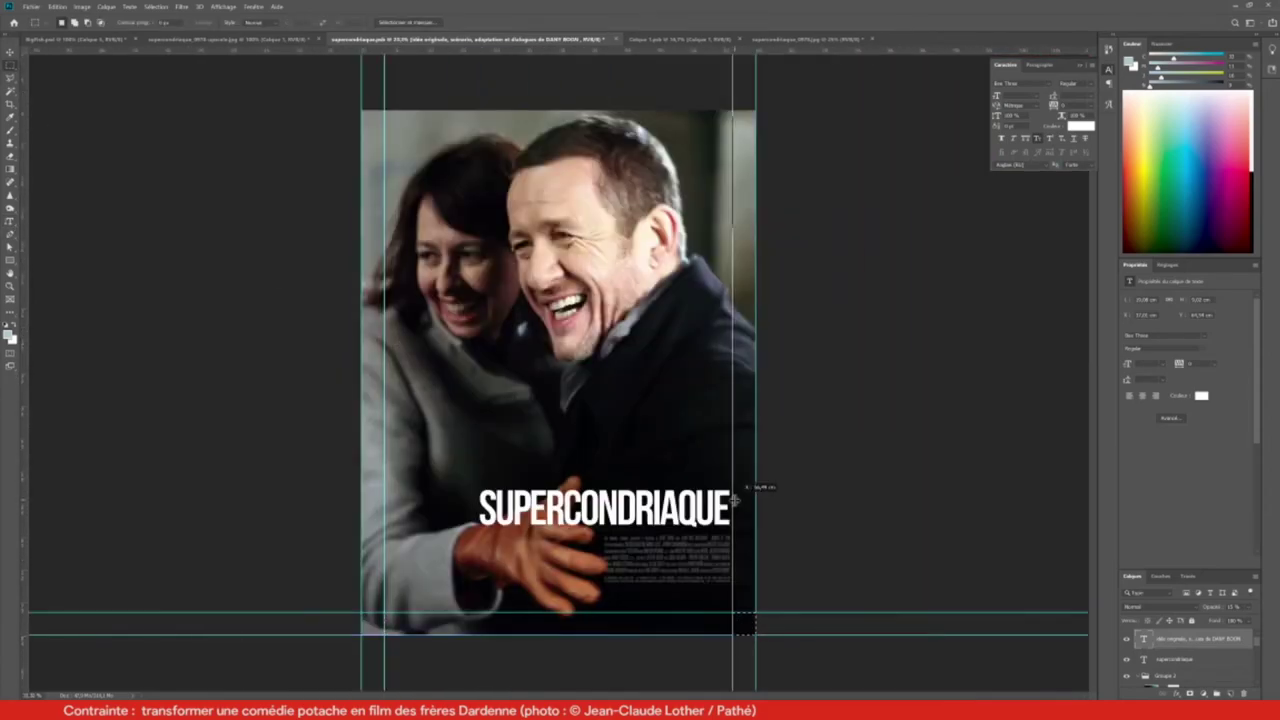
key(v)
key(ctrl+plus)
click(583, 228)
key(ctrl+minus)
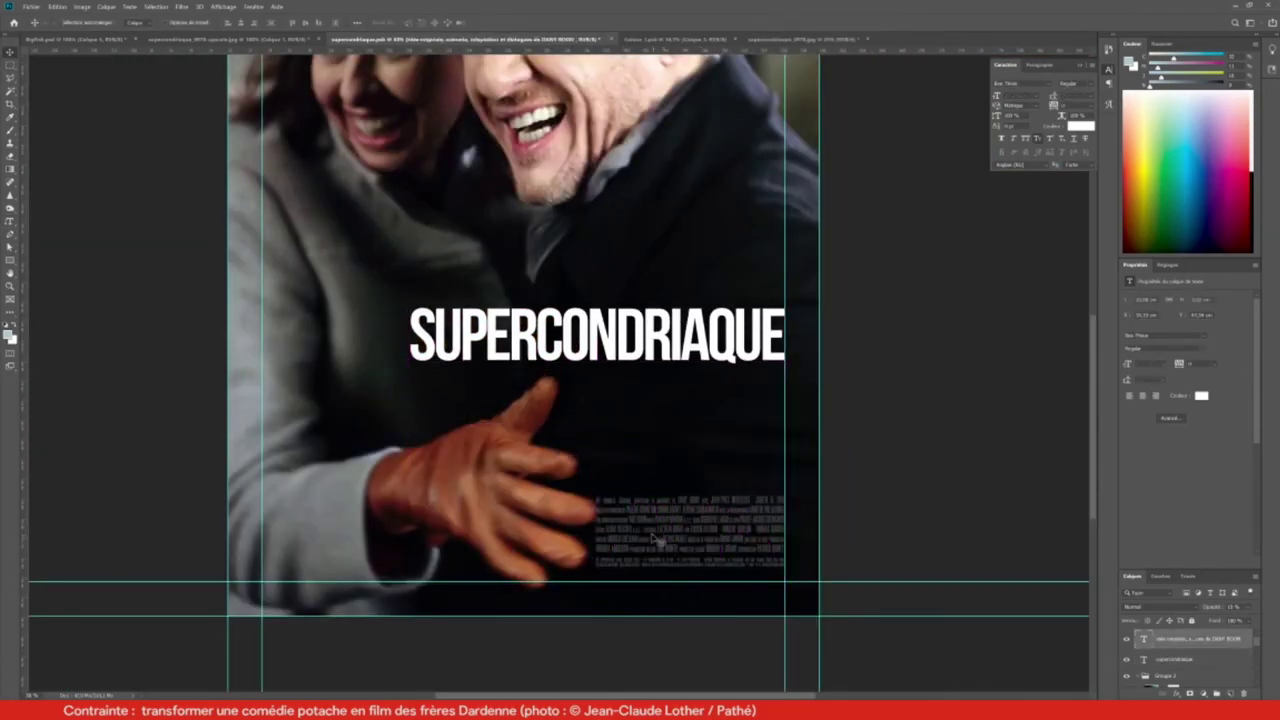
Shift the two-line title up and left to the margin guide, raising it slightly
mouse_move(728, 498)
mouse_down()
mouse_move(618, 463)
mouse_move(754, 462)
mouse_up()
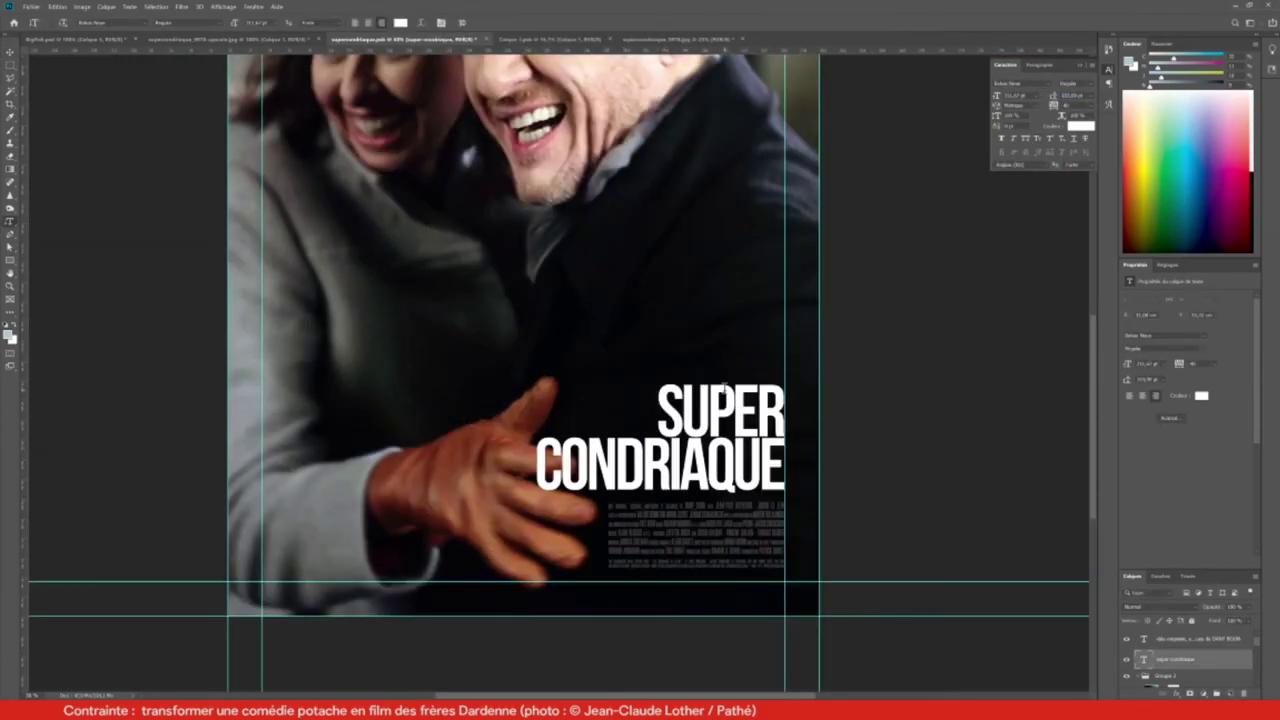
key(ctrl+minus)
key(ctrl+t)
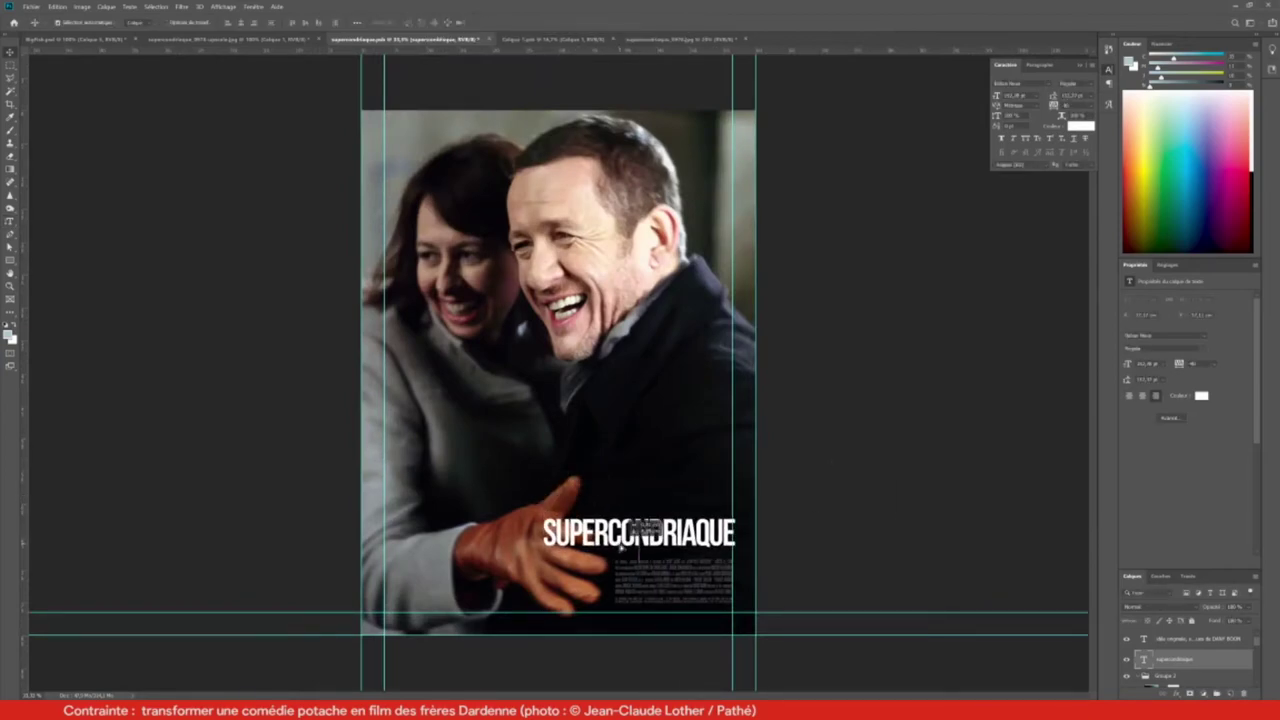
drag(640, 530, 636, 503)
key(Return)
scroll(650, 480, up, 3)
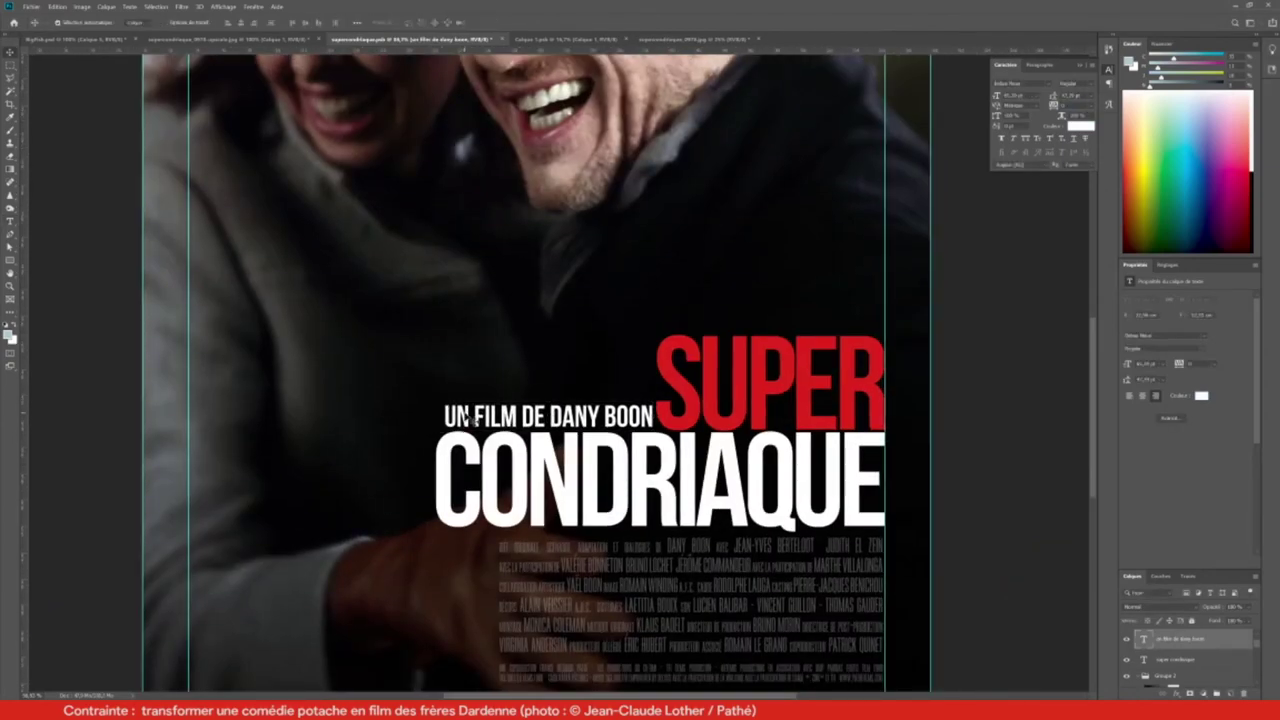
Drag the small white director credit line into place under the title
drag(469, 419, 573, 422)
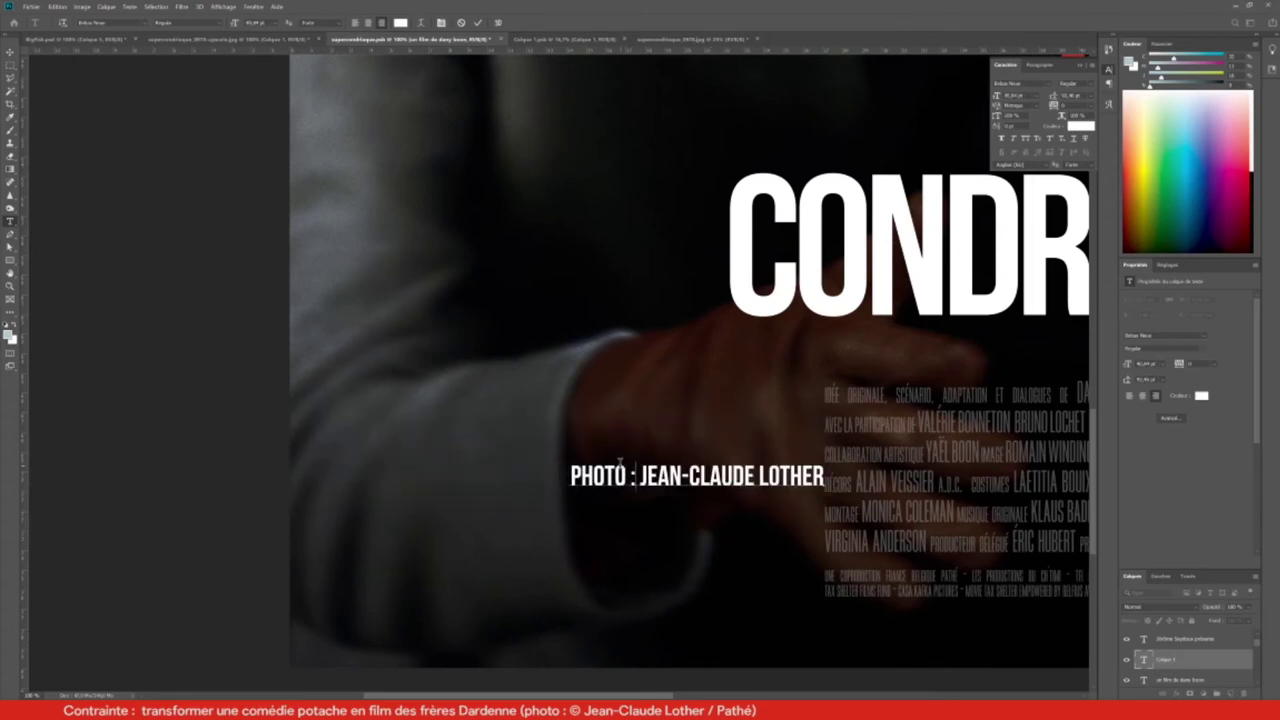
Place the vertical photo credit along the poster's left edge
drag(543, 369, 303, 497)
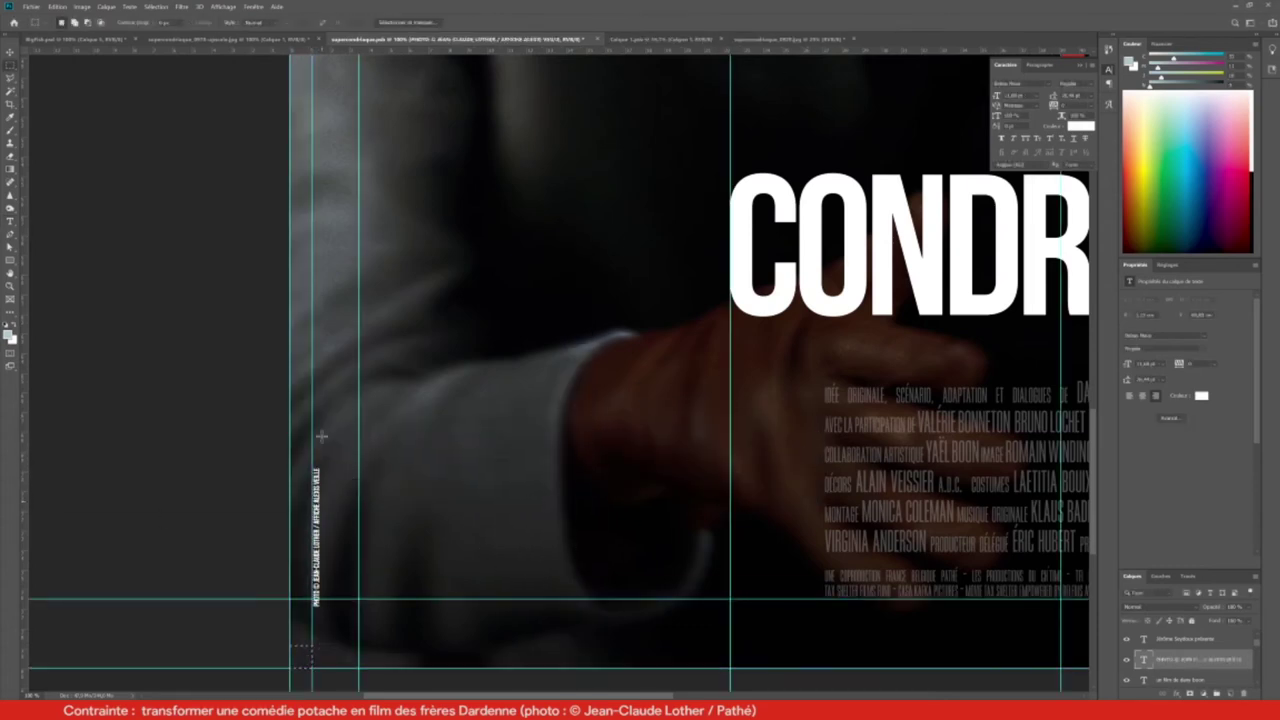
key(Return)
key(ctrl+0)
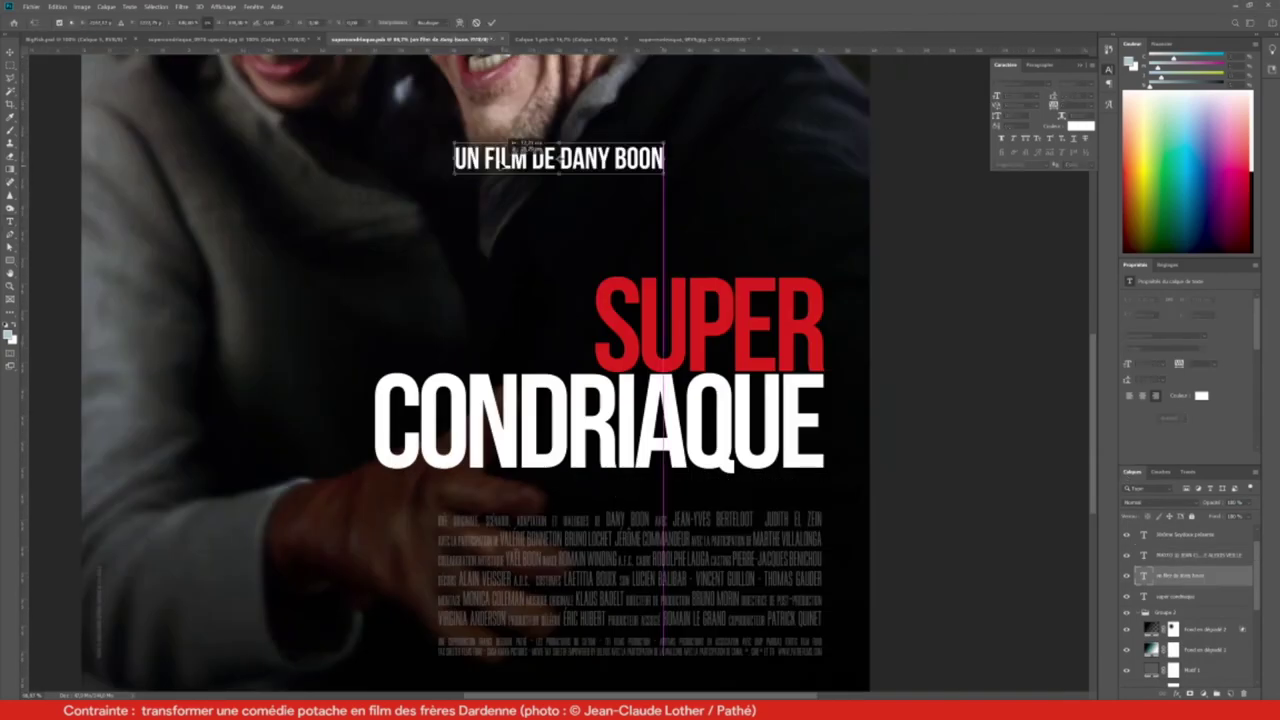
Confirm the text transform and start repositioning the director credit line
key(Return)
key(ctrl+0)
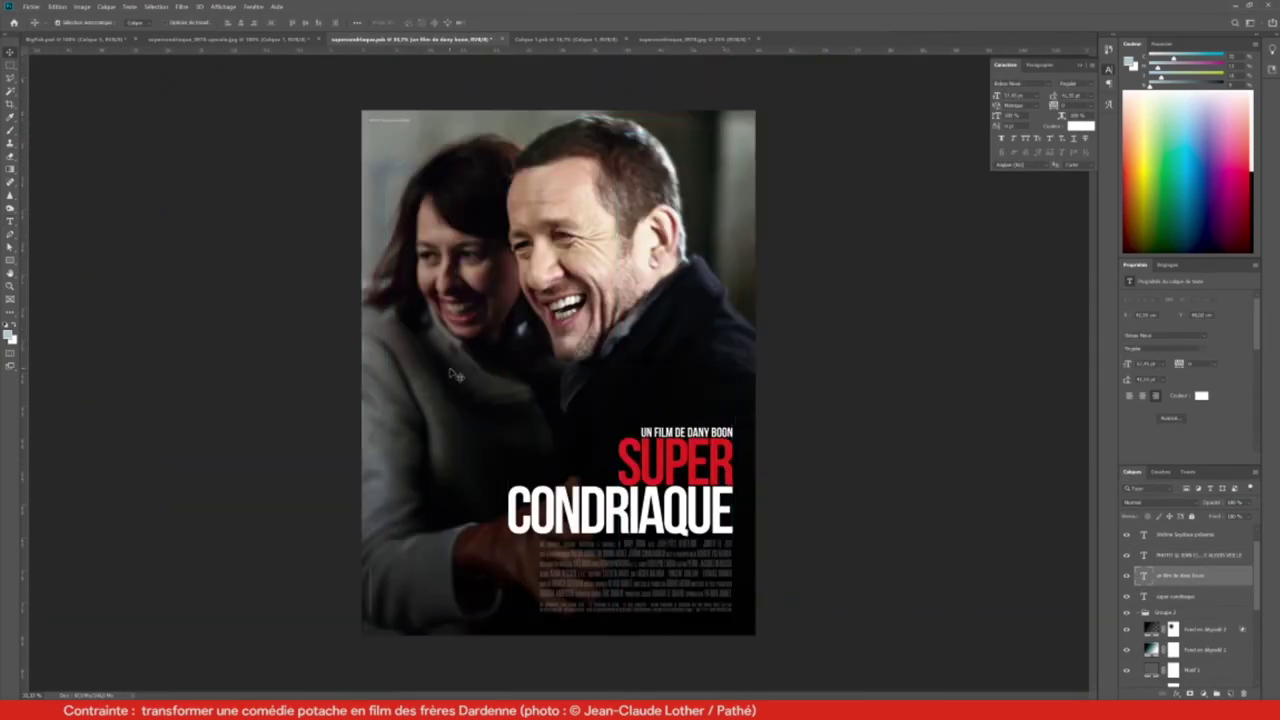
key(ctrl+t)
key(ctrl+1)
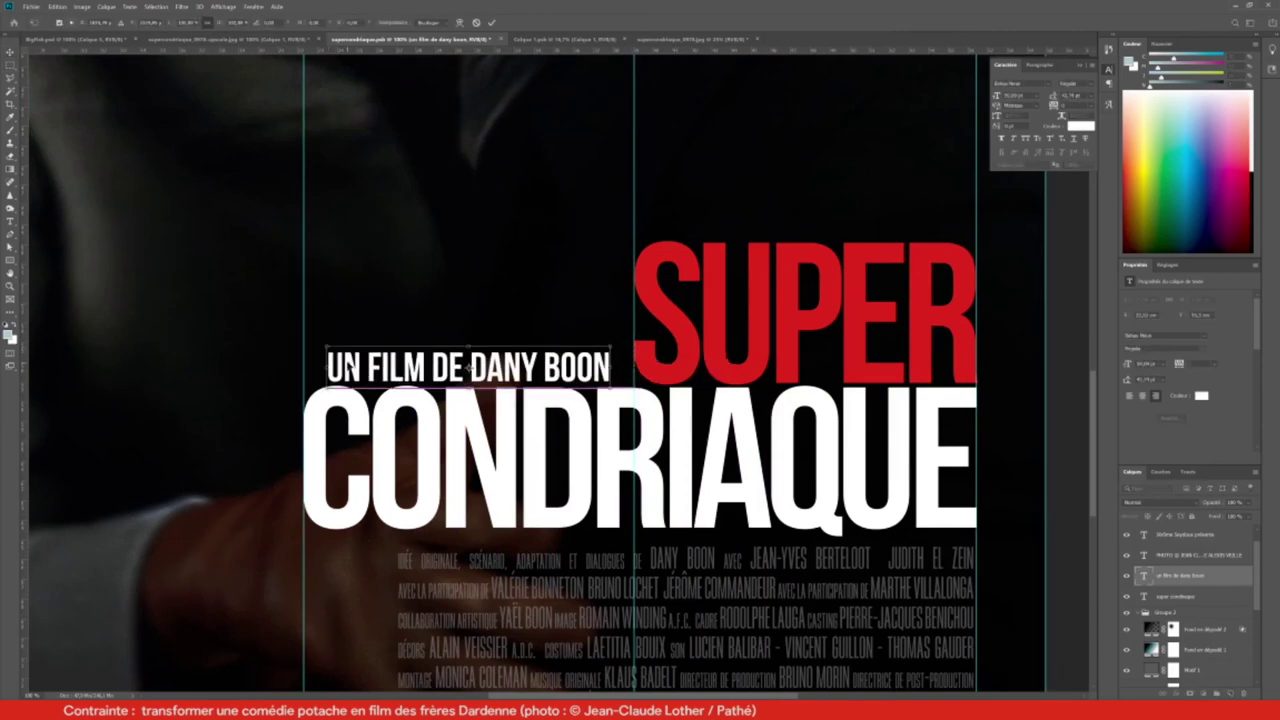